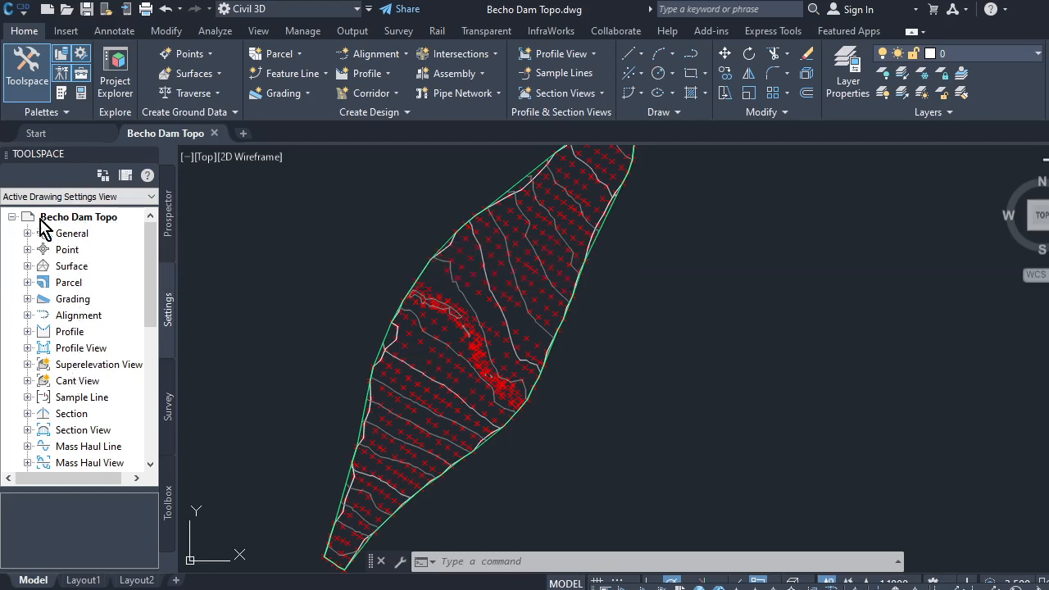
pyautogui.rightClick(115, 226)
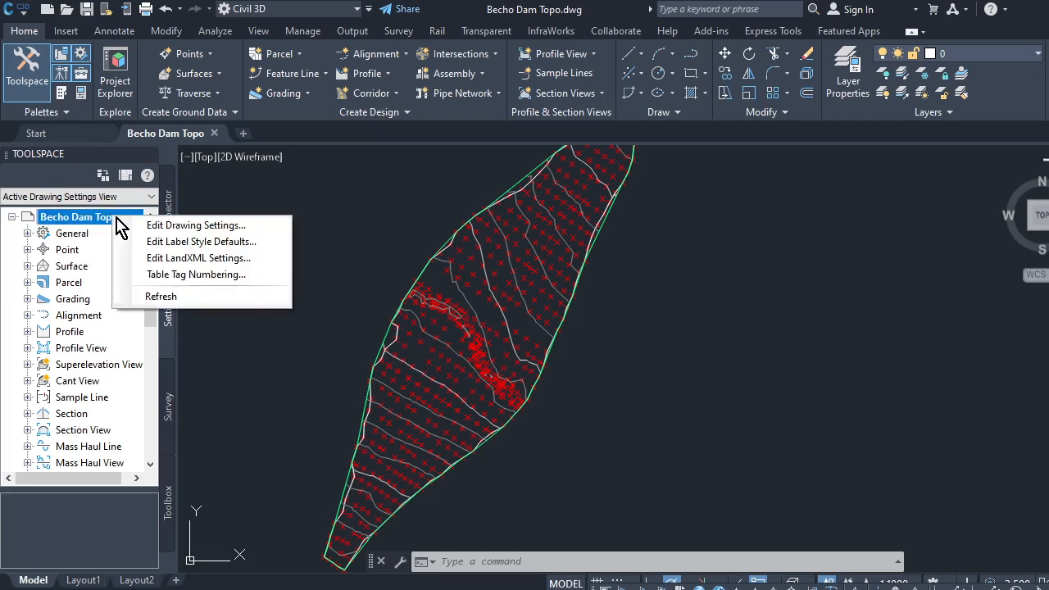
pyautogui.click(324, 231)
pyautogui.click(276, 222)
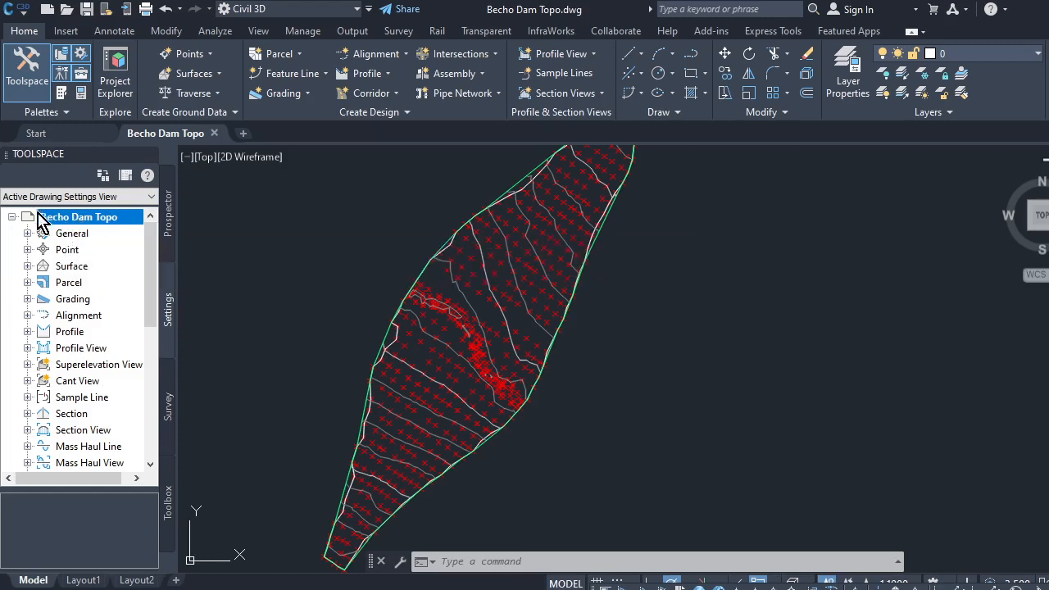
pyautogui.click(254, 228)
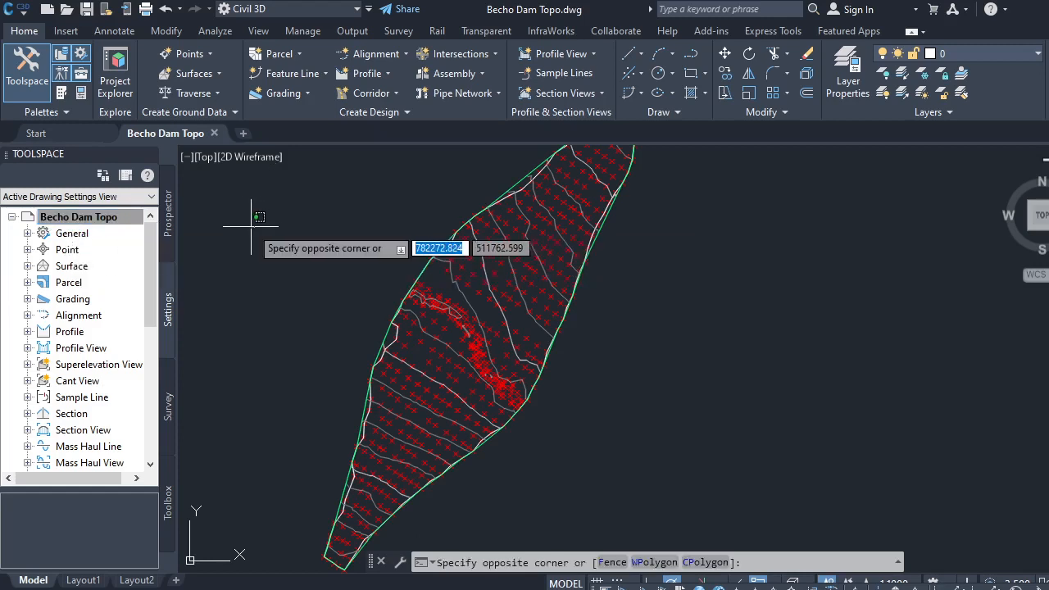
pyautogui.press('Escape')
pyautogui.click(102, 218)
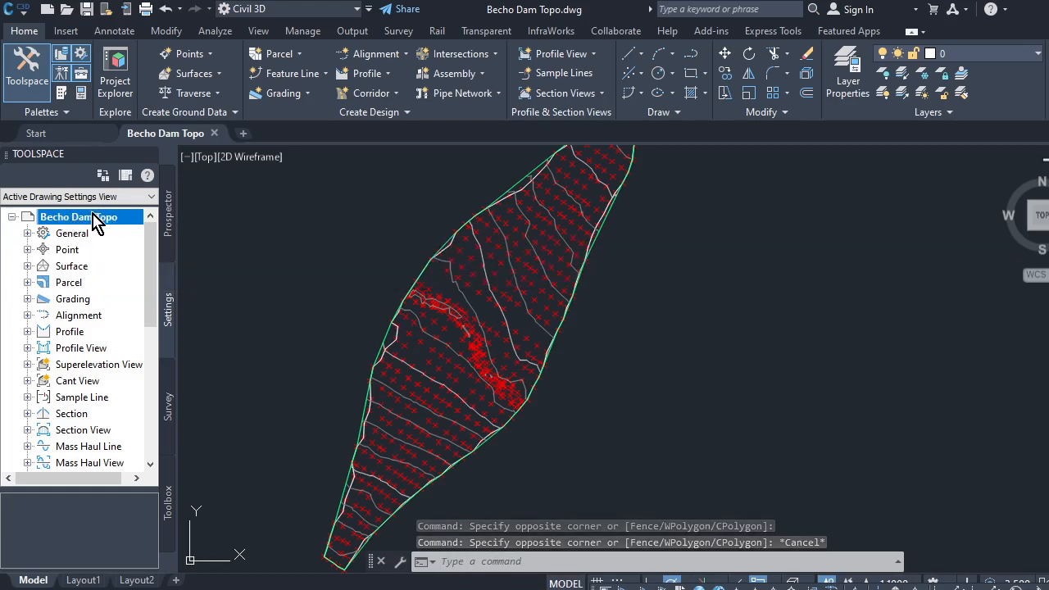
pyautogui.moveTo(94, 219)
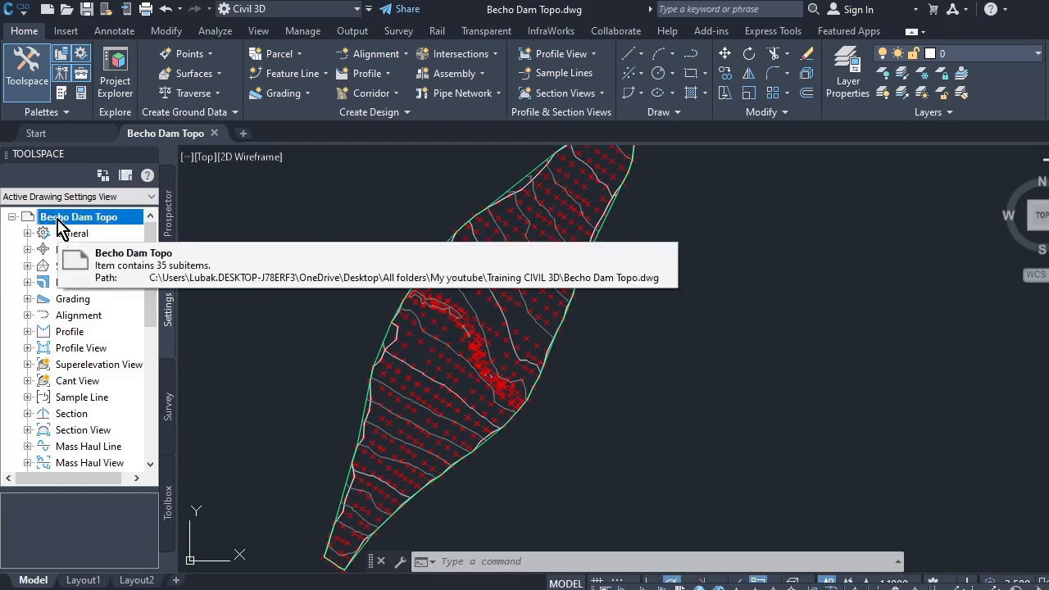
# Expand the General collection and its multipurpose styles in the drawing's settings tree
pyautogui.click(27, 234)
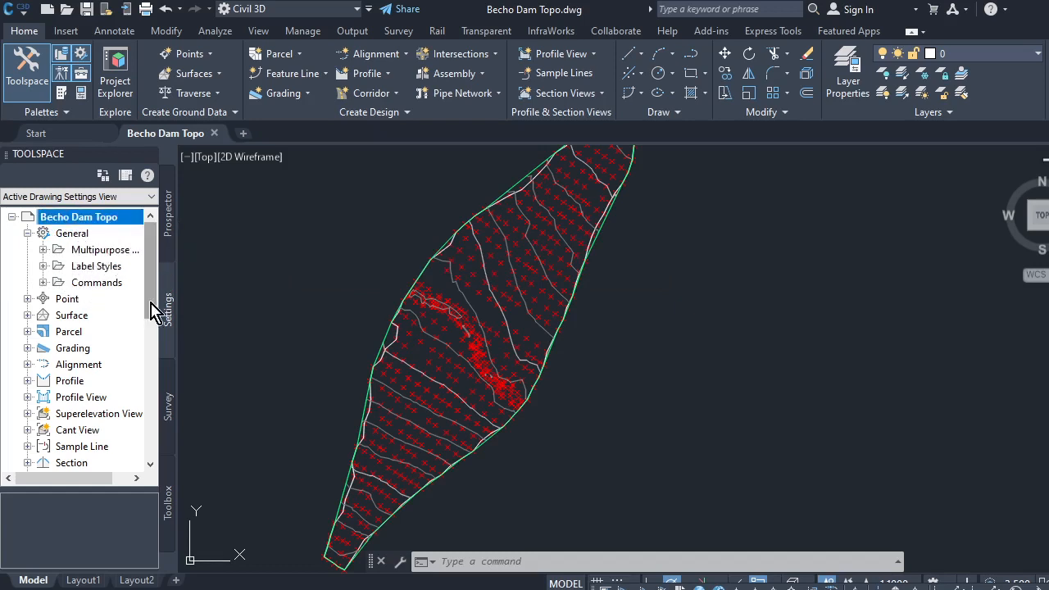
pyautogui.click(43, 250)
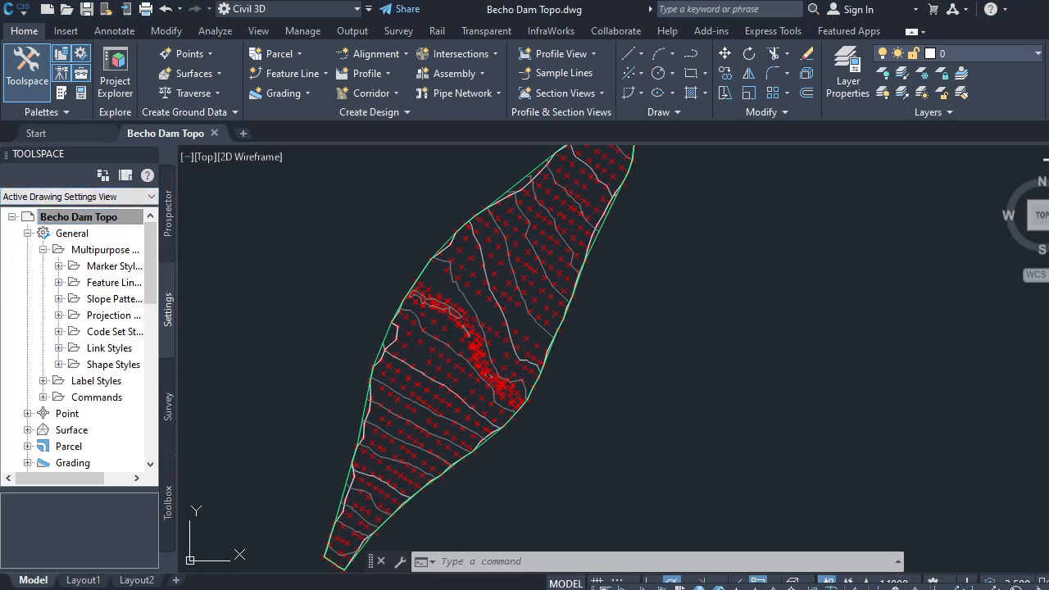
pyautogui.click(174, 521)
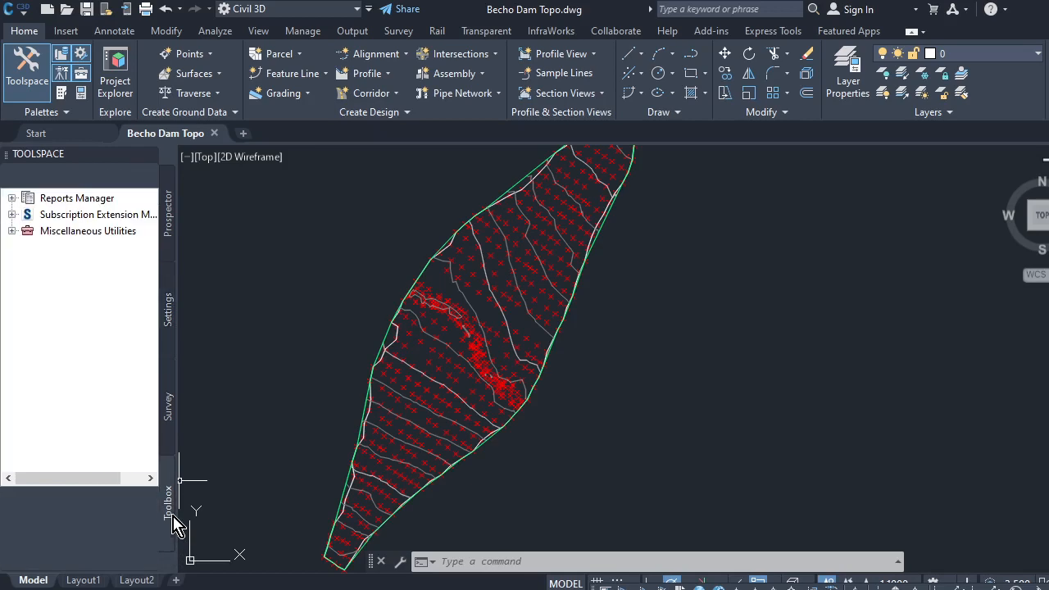
pyautogui.click(171, 416)
pyautogui.click(168, 315)
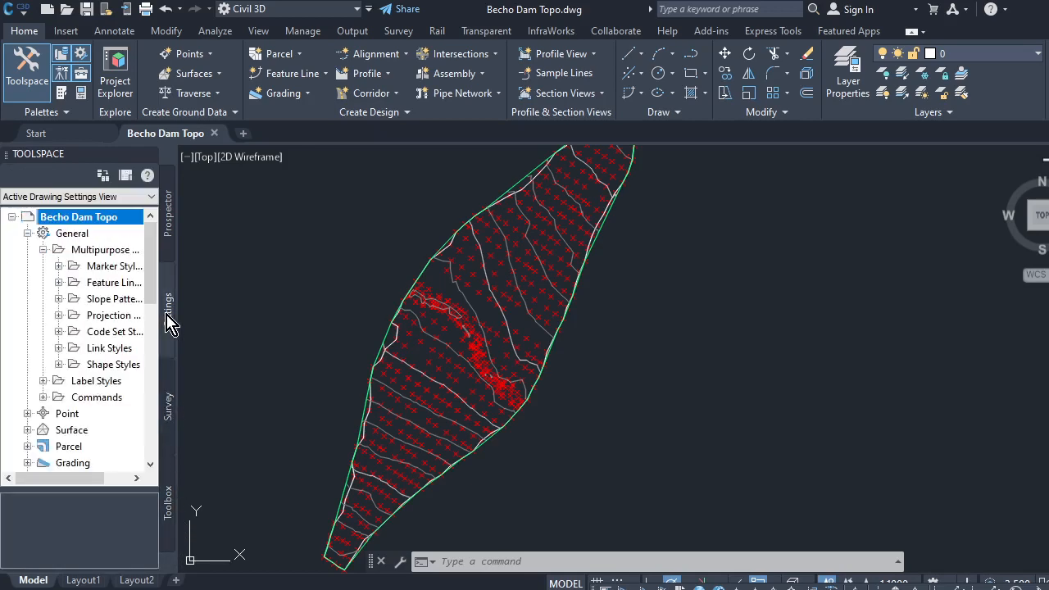
pyautogui.click(172, 230)
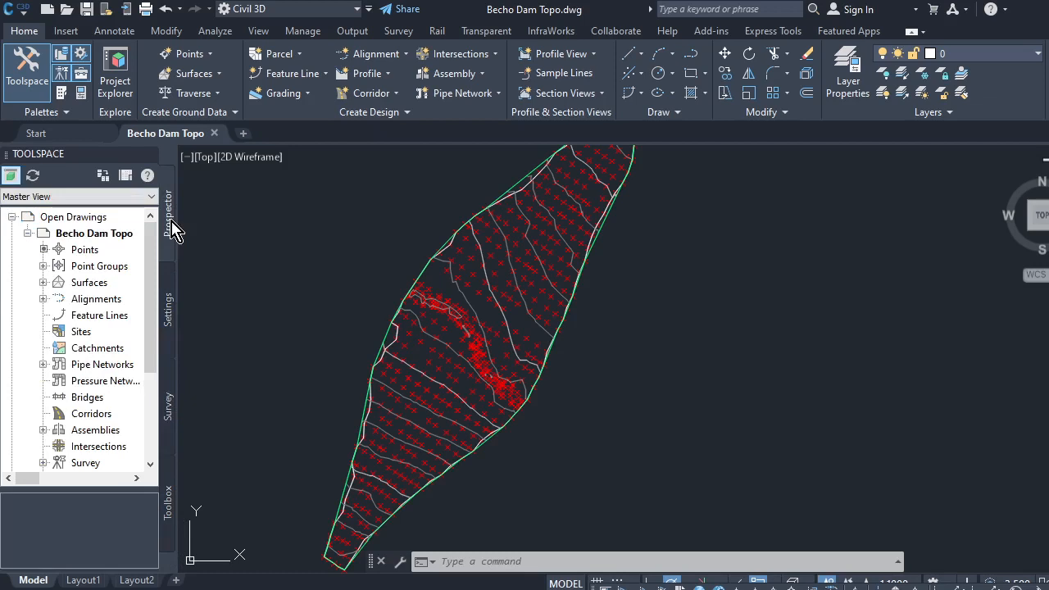
pyautogui.click(169, 311)
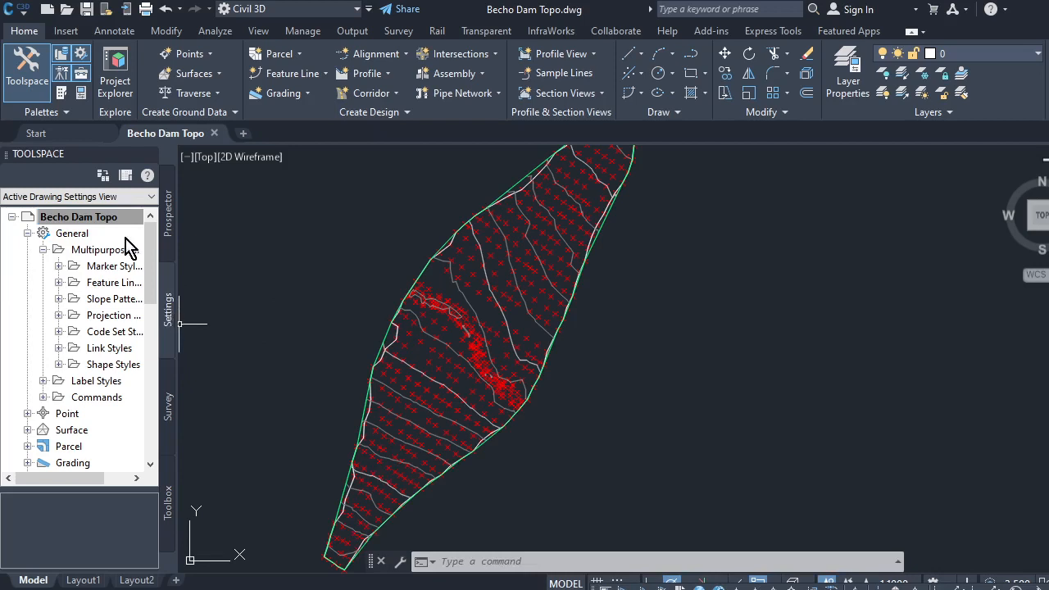
pyautogui.click(85, 216)
pyautogui.rightClick(87, 210)
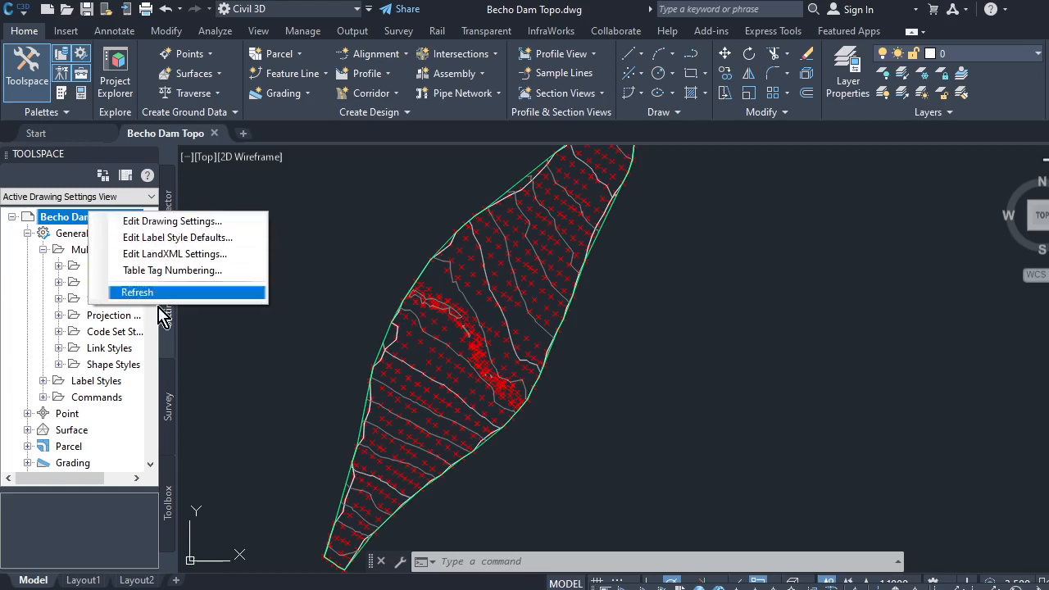
pyautogui.click(232, 362)
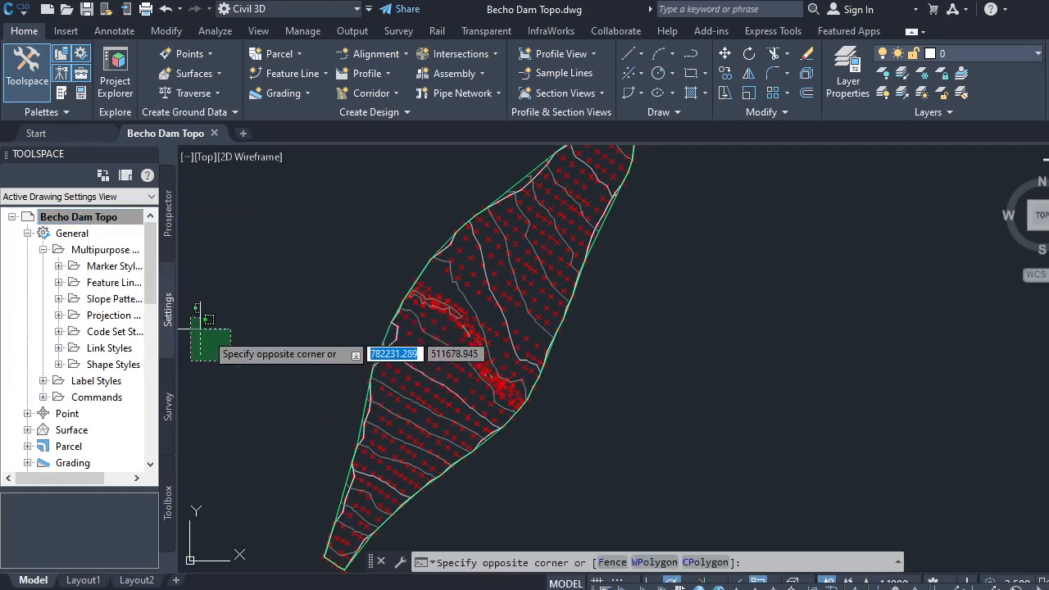
pyautogui.click(217, 336)
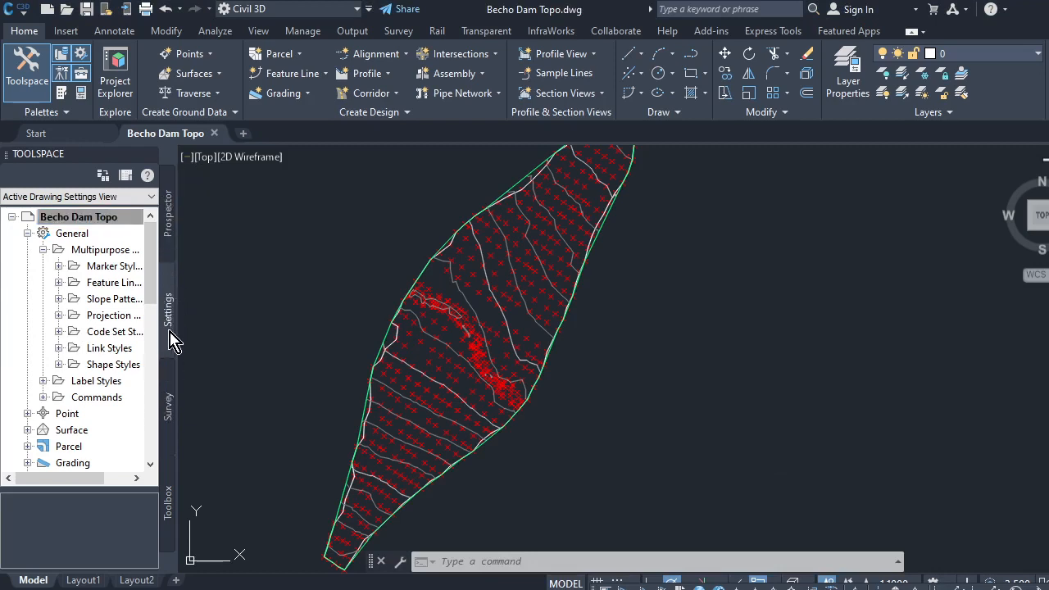
pyautogui.click(174, 220)
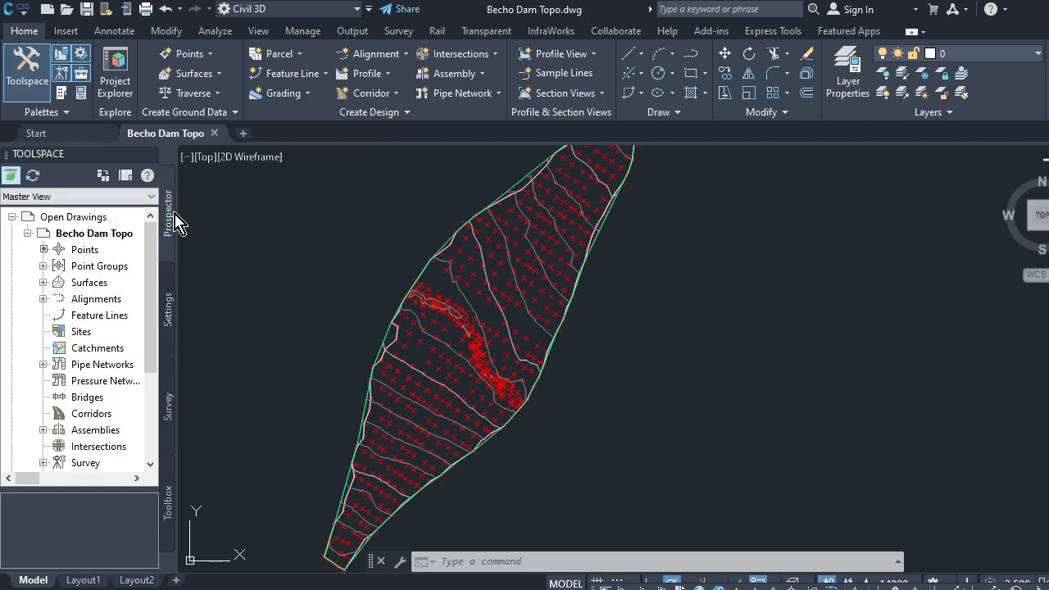
pyautogui.click(172, 419)
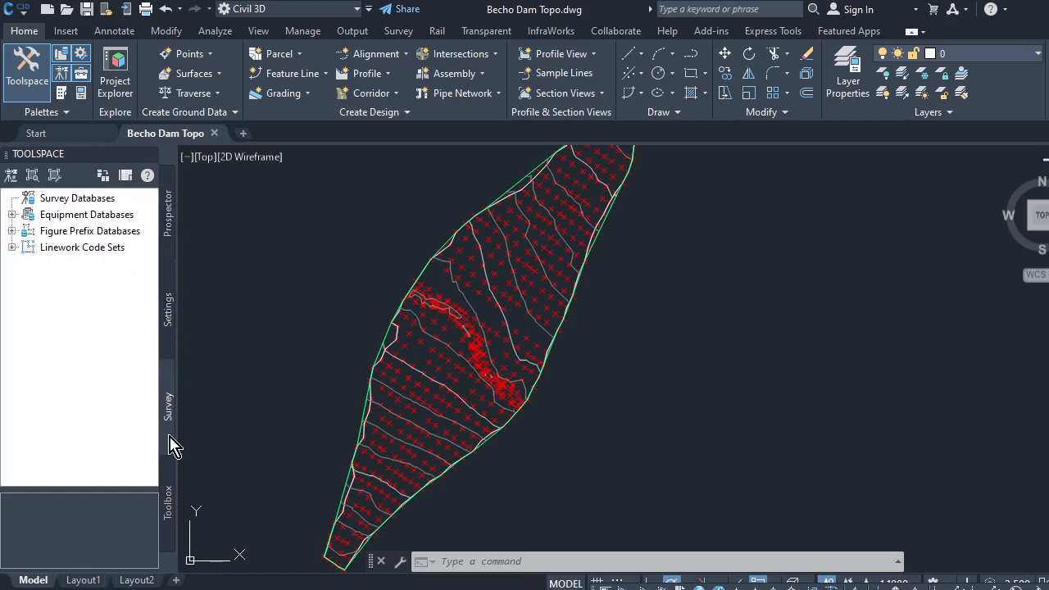
pyautogui.click(170, 316)
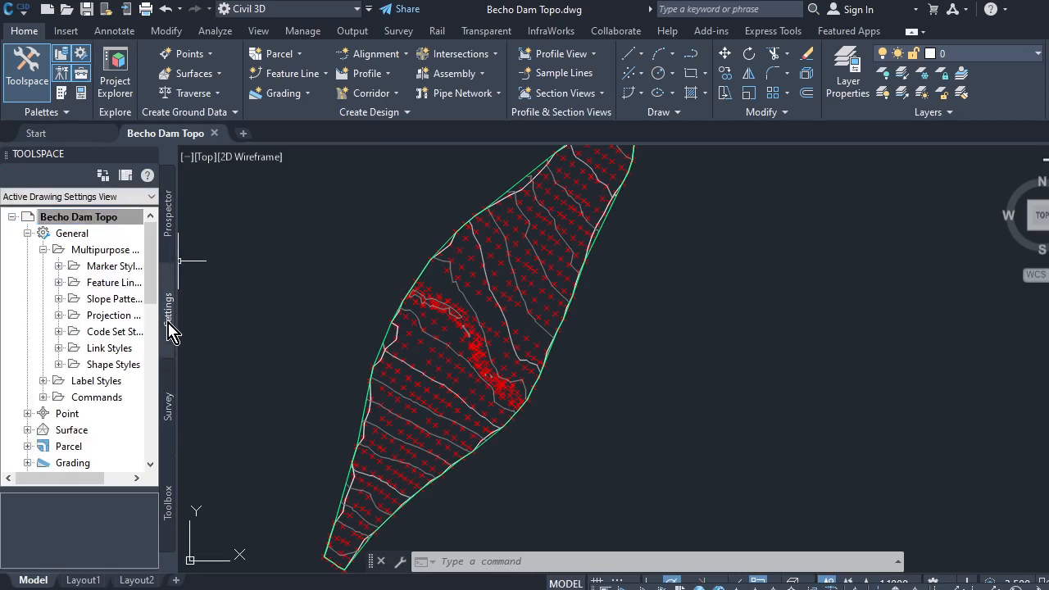
pyautogui.click(121, 229)
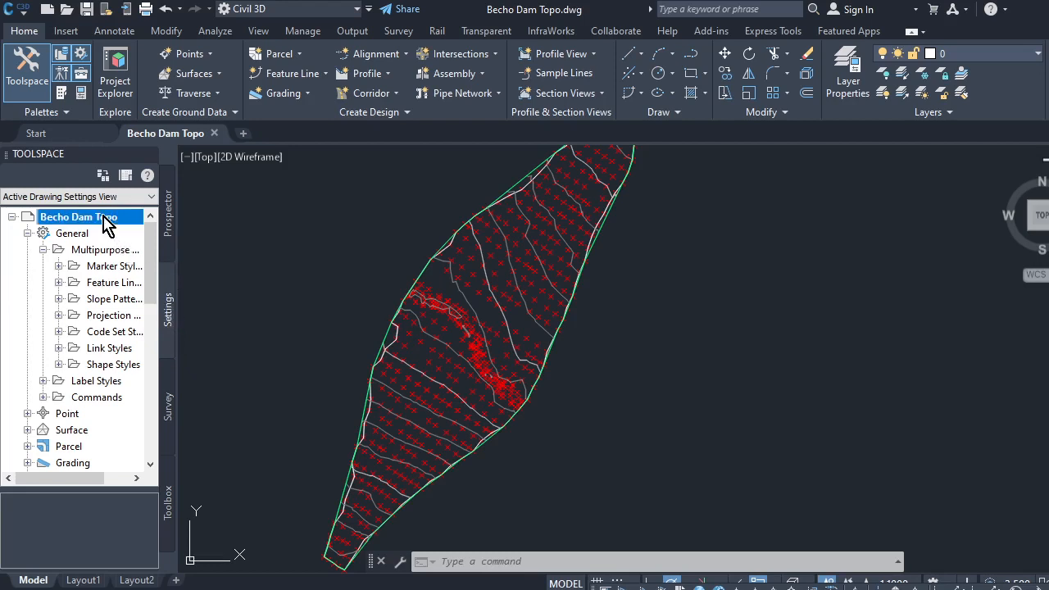
pyautogui.rightClick(107, 227)
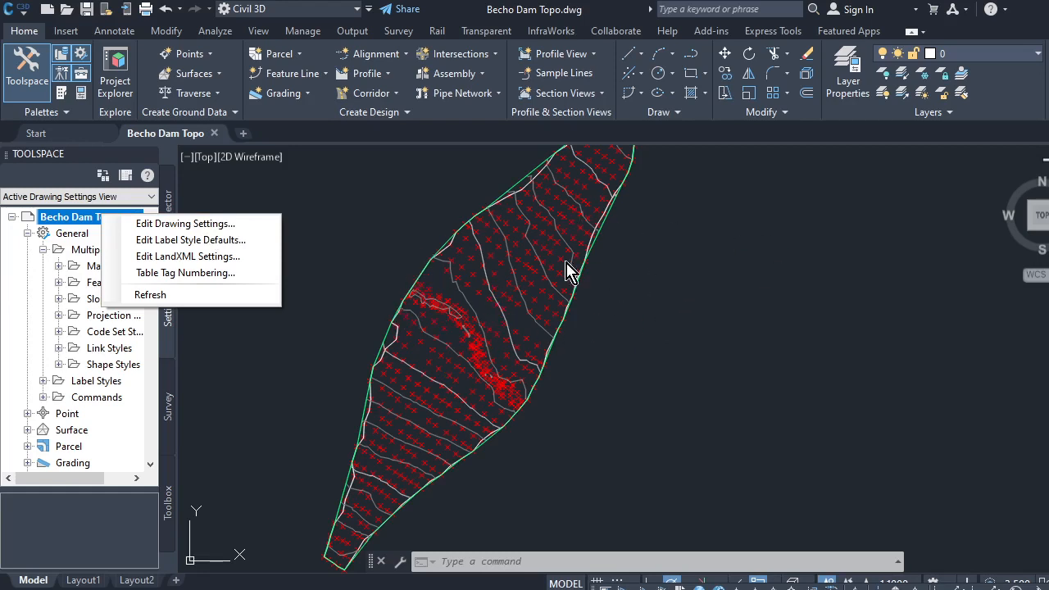
pyautogui.click(368, 278)
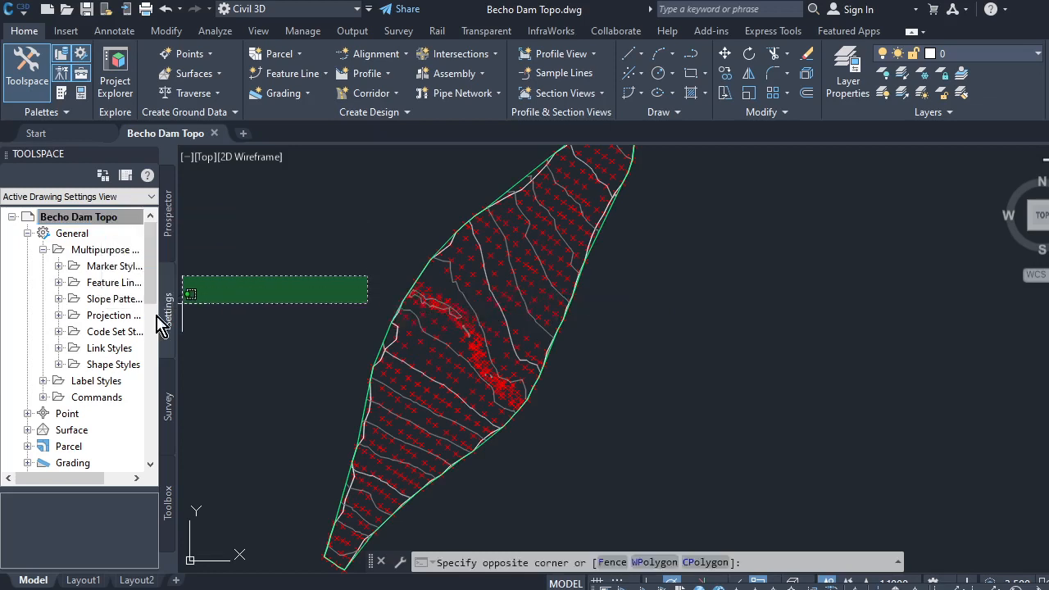
# Open the drawing settings of Becho Dam Topo and set the zone category to Ethiopia with the Adindan coordinate system
pyautogui.rightClick(93, 218)
pyautogui.click(146, 224)
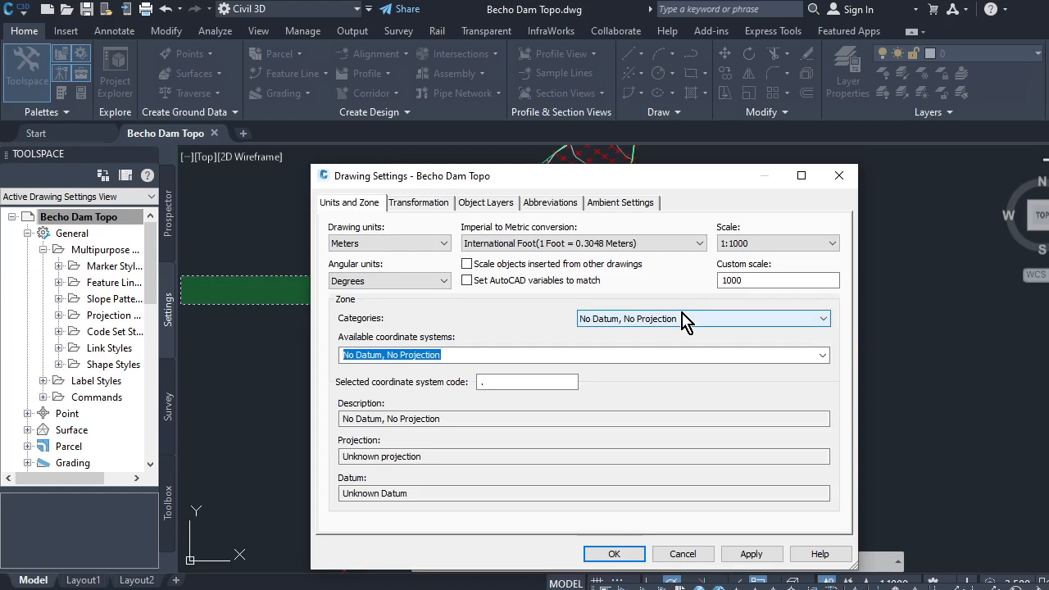
pyautogui.click(823, 318)
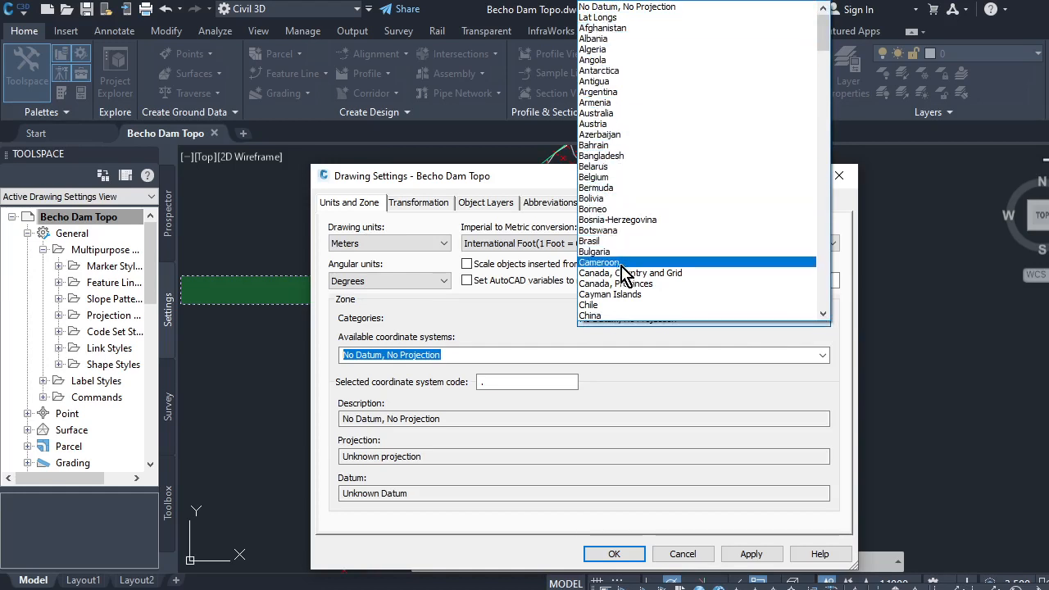
pyautogui.scroll(-8, 624, 282)
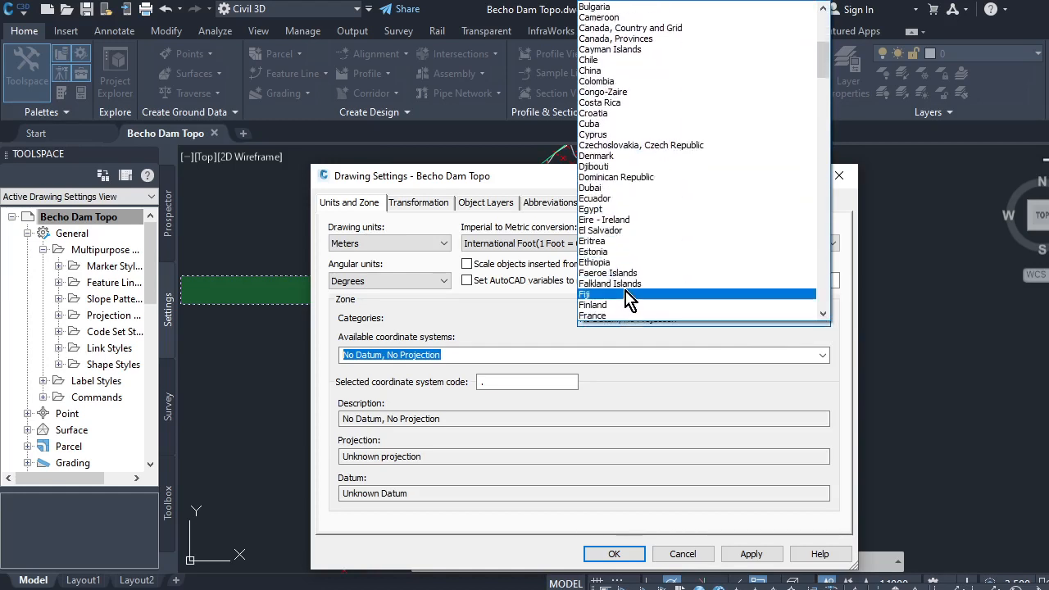
pyautogui.click(602, 239)
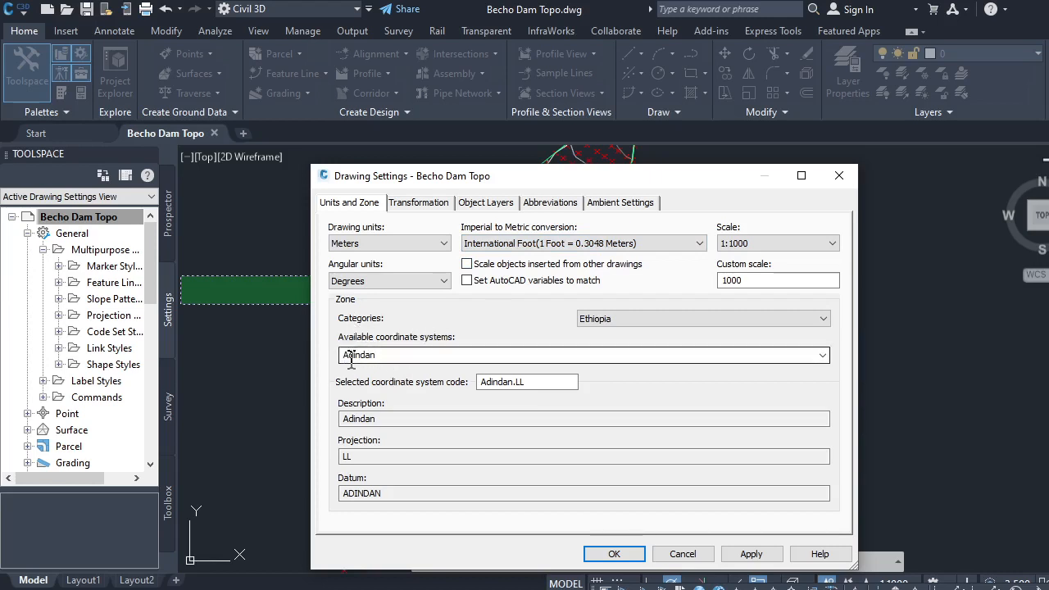
pyautogui.click(822, 354)
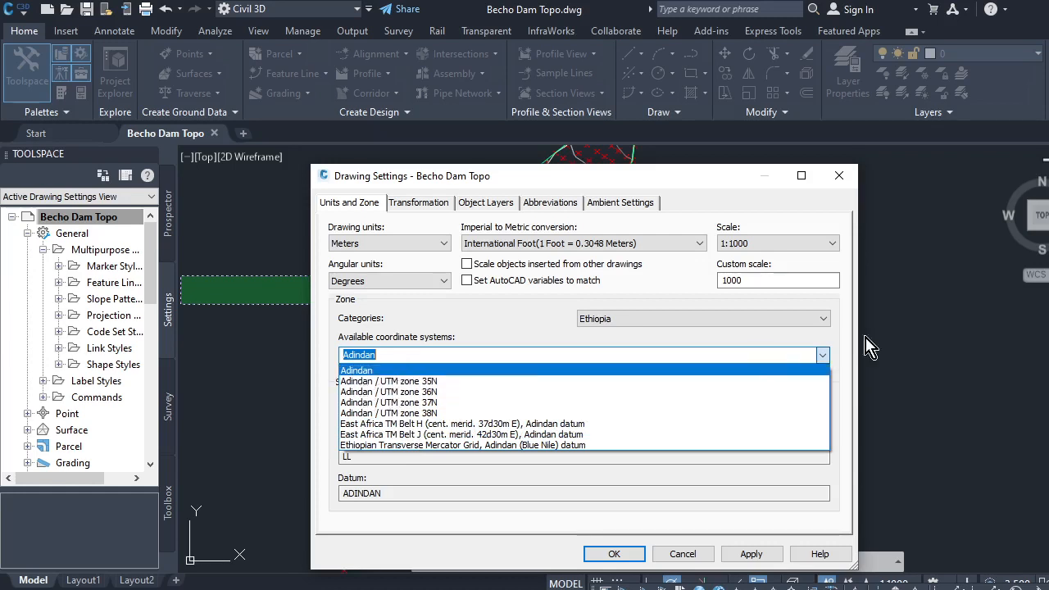
pyautogui.click(819, 356)
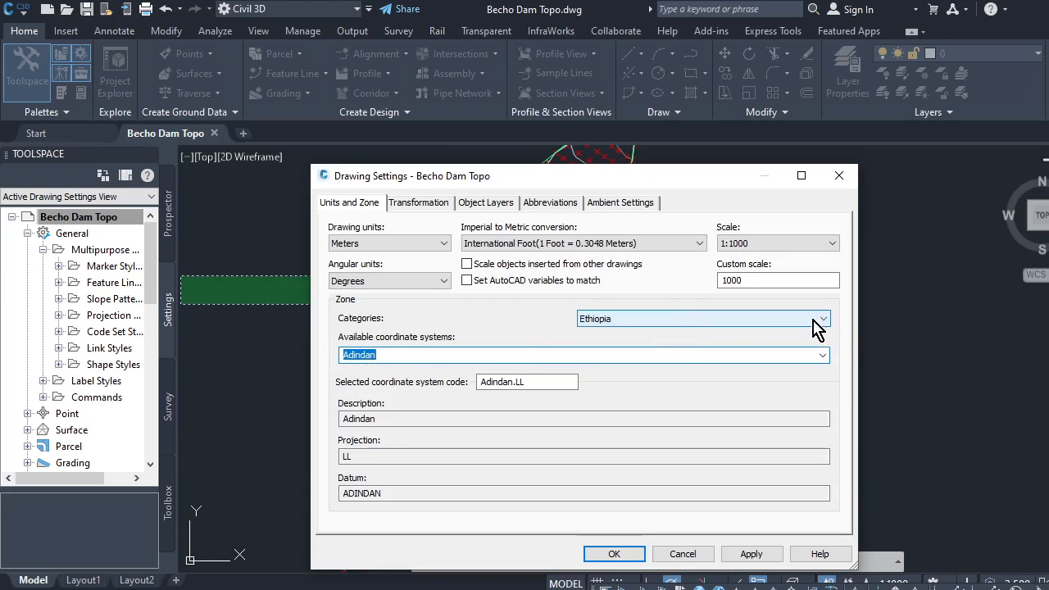
pyautogui.click(388, 354)
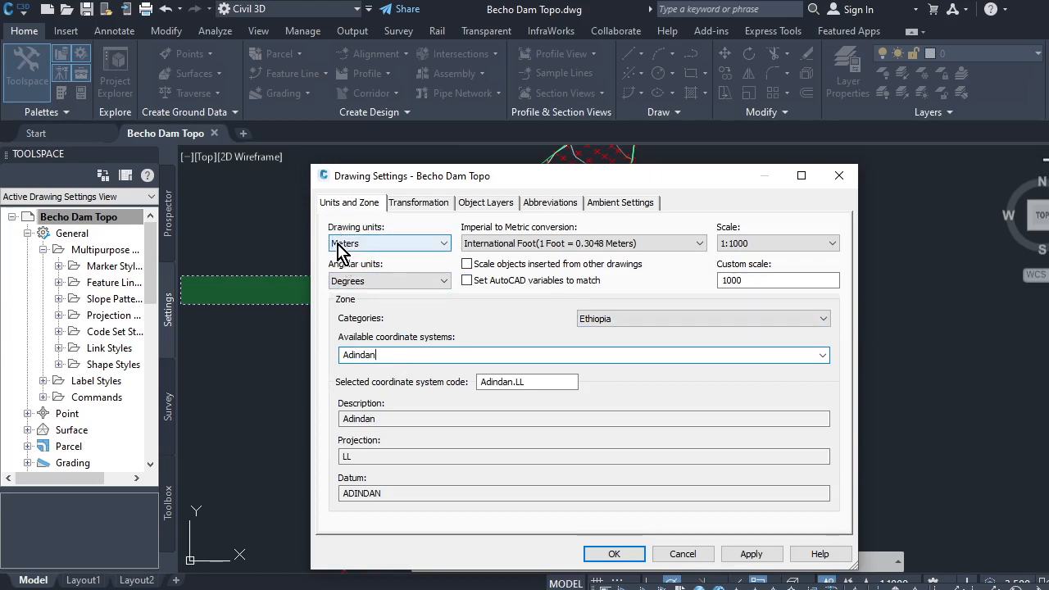
# Set the drawing units to Meters and the angular units to Degrees
pyautogui.click(443, 246)
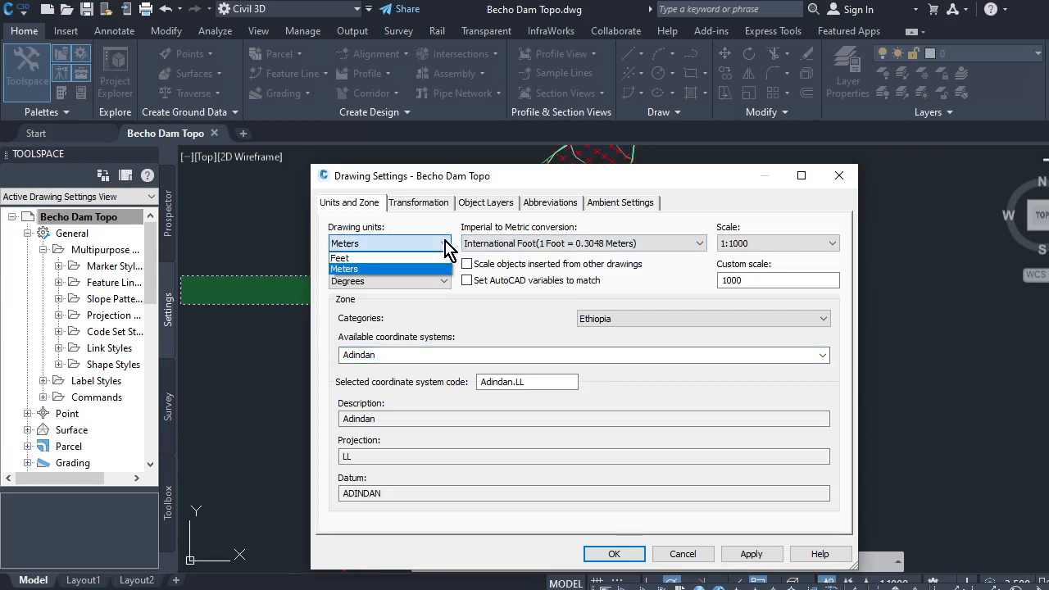
pyautogui.click(443, 246)
pyautogui.click(443, 246)
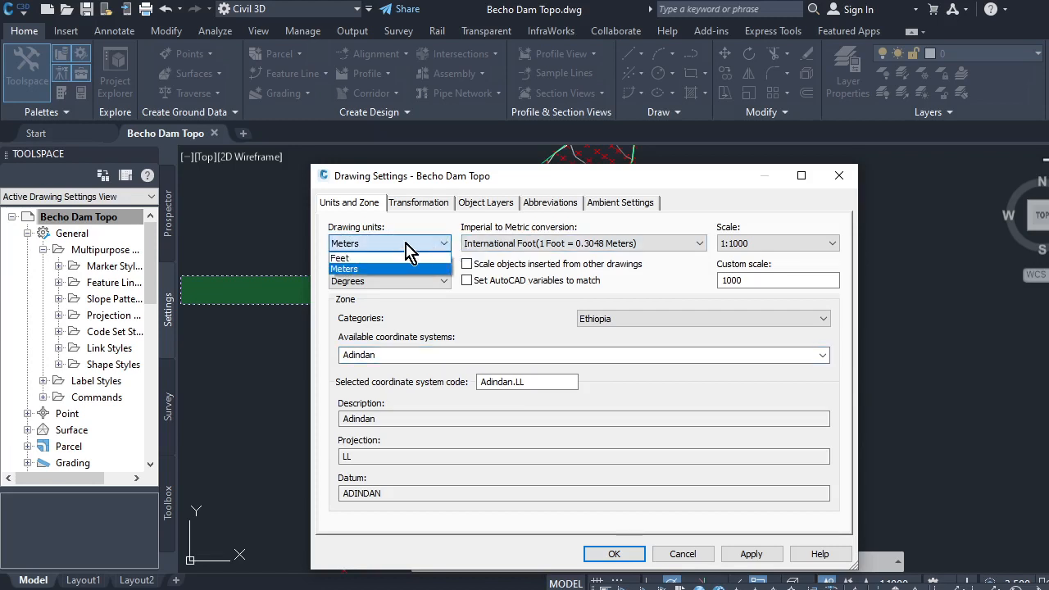
pyautogui.click(348, 270)
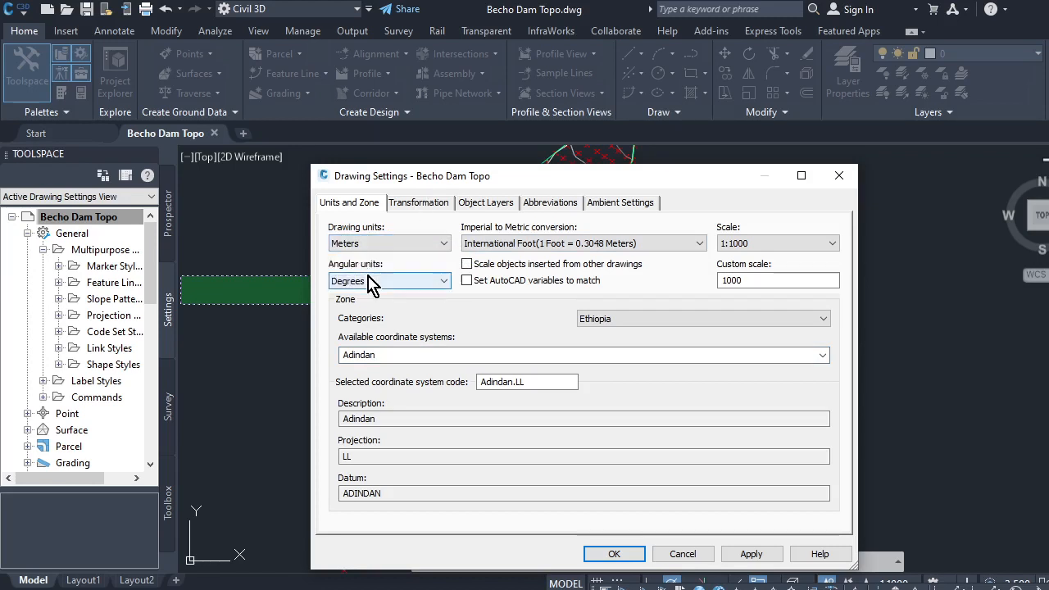
pyautogui.click(444, 282)
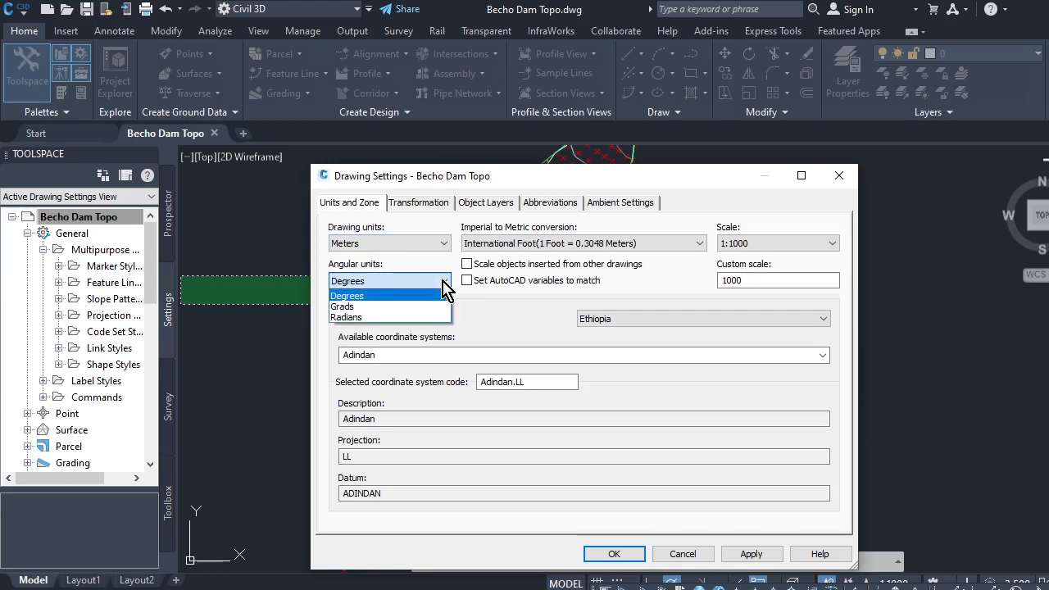
pyautogui.click(444, 286)
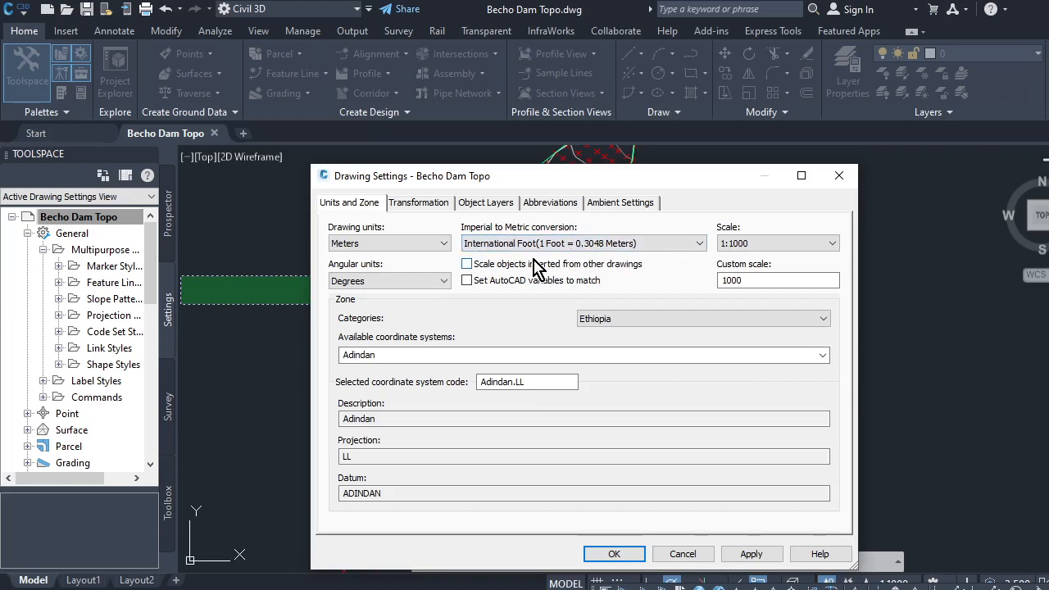
# Keep International Foot (1 Foot = 0.3048 Meters) as the imperial-to-metric conversion and apply the drawing settings
pyautogui.click(695, 244)
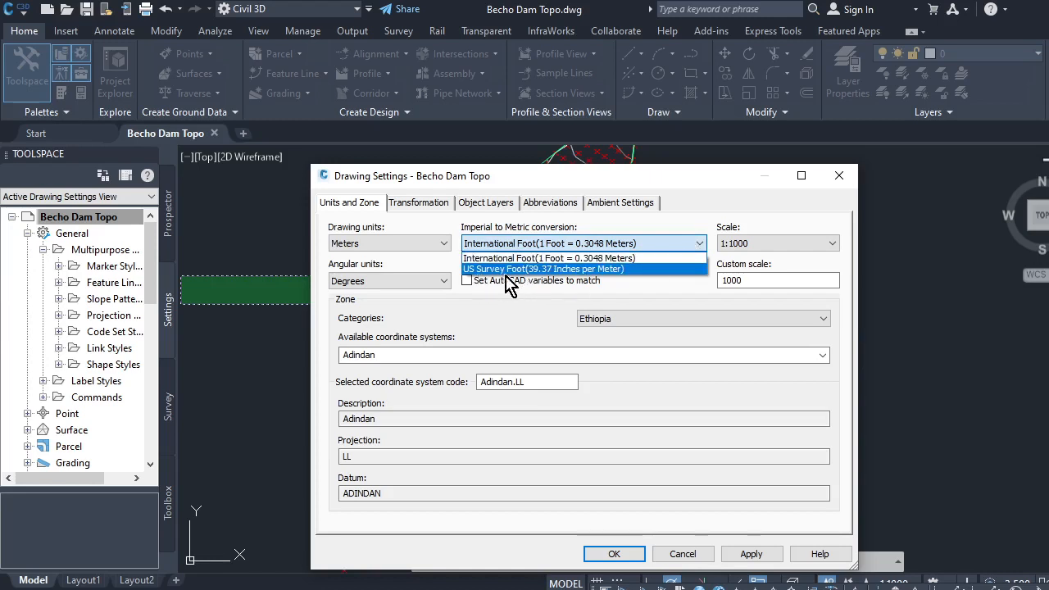
pyautogui.click(506, 320)
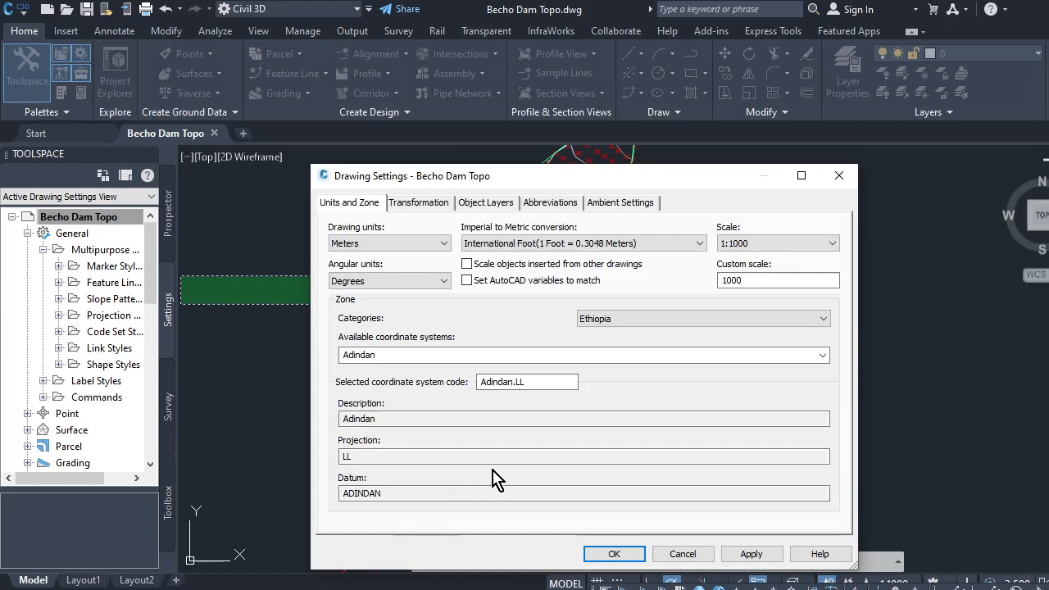
pyautogui.click(754, 552)
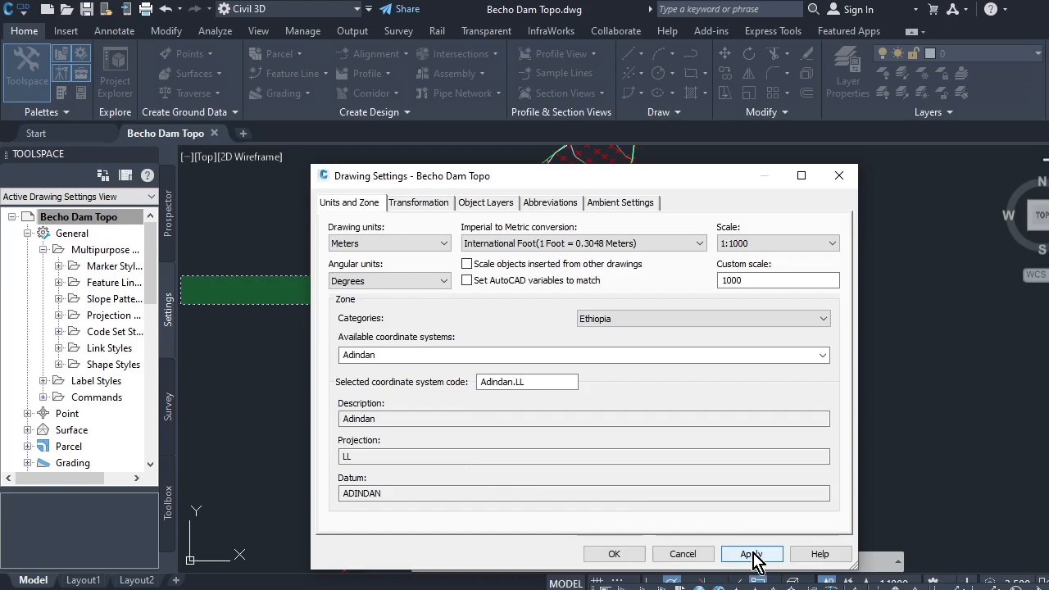
# Accept and close the drawing settings, and finish the pending selection window in the drawing area
pyautogui.click(612, 553)
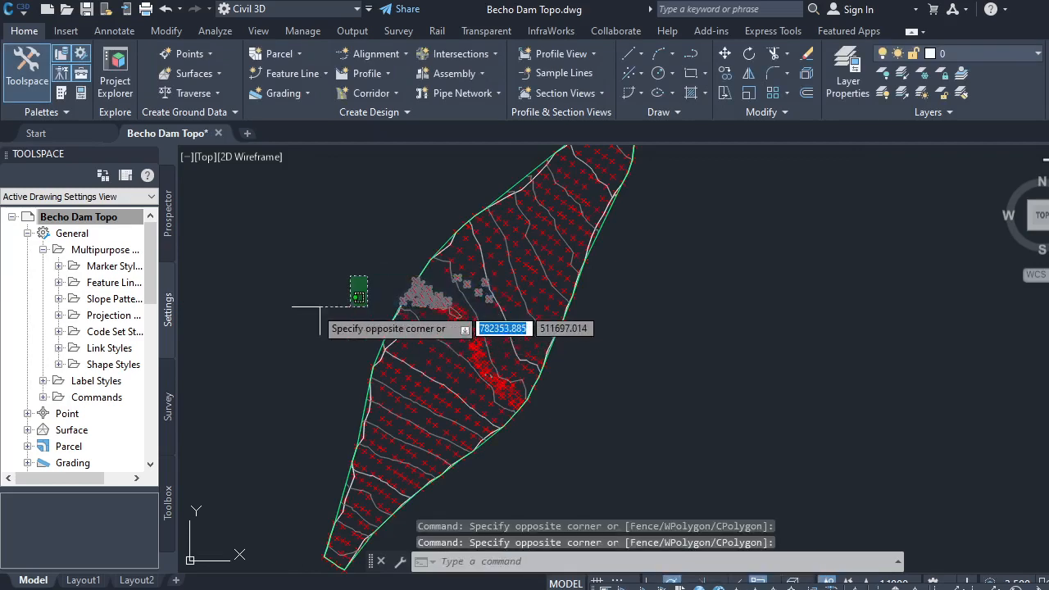
pyautogui.click(249, 294)
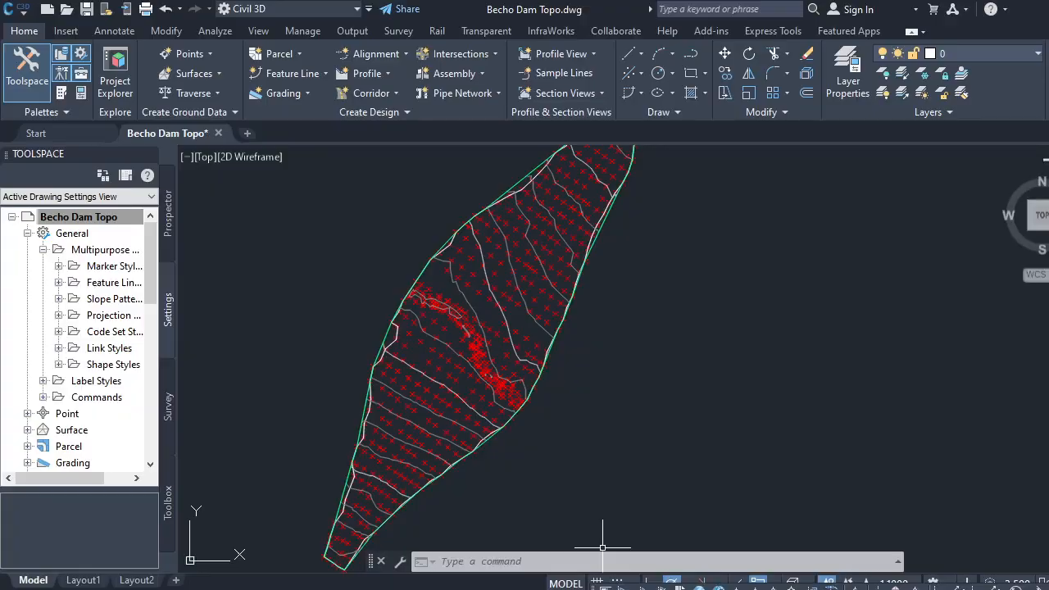
pyautogui.hotkey('alt', 'Tab')
# Reopen the drawing settings of Becho Dam Topo and toggle Apply transform settings on and back off for the Adindan zone
pyautogui.click(92, 222)
pyautogui.rightClick(92, 227)
pyautogui.click(152, 232)
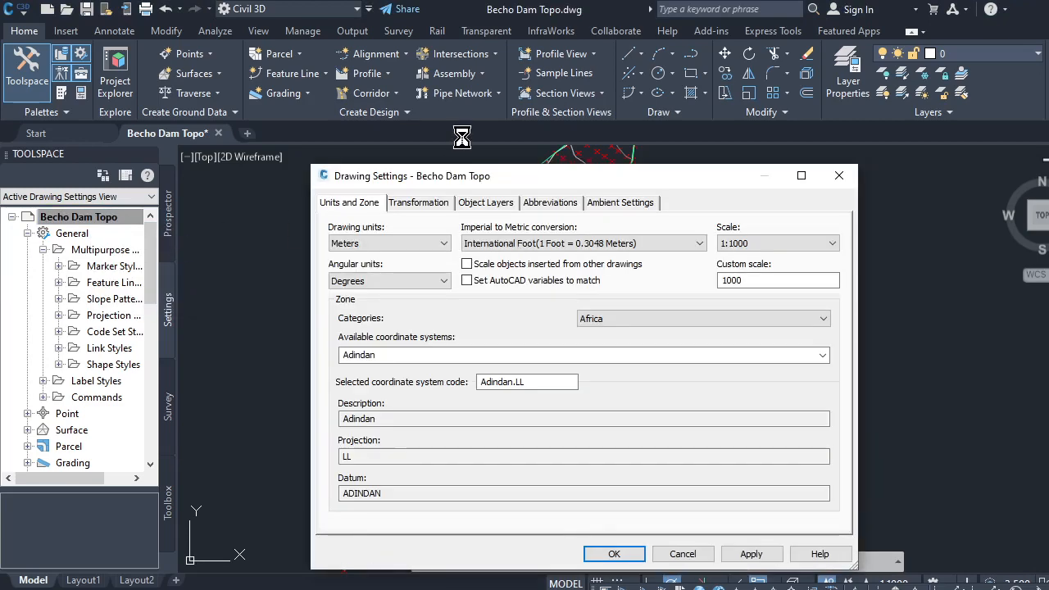
pyautogui.click(412, 211)
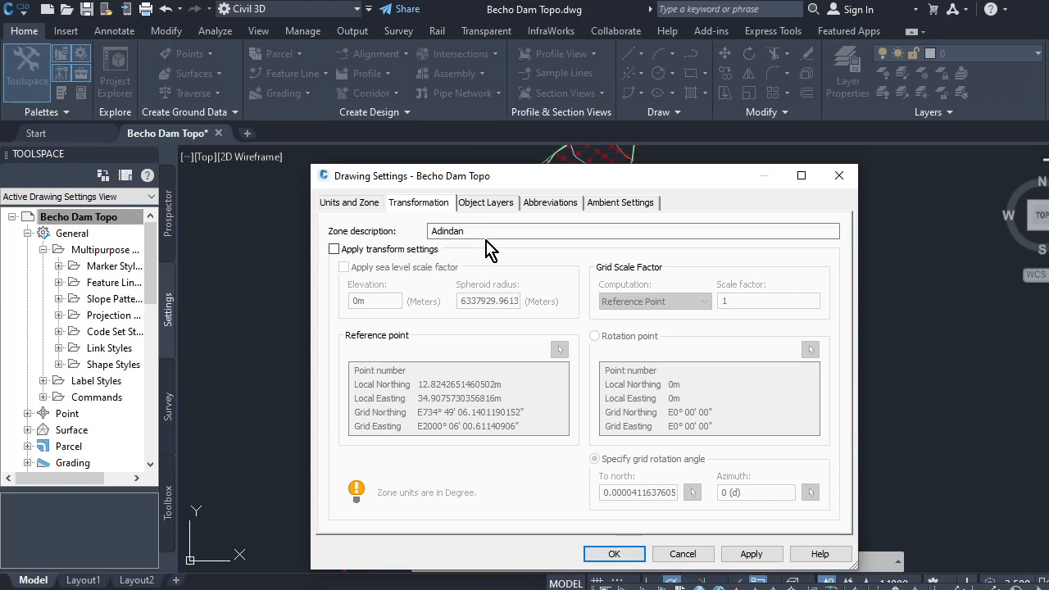
pyautogui.click(335, 250)
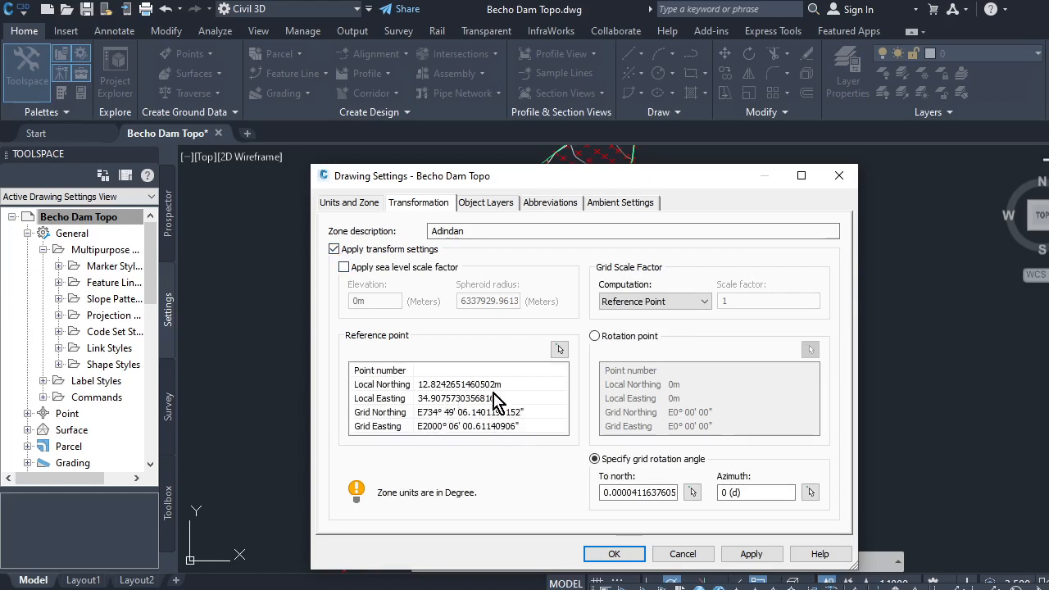
pyautogui.click(334, 250)
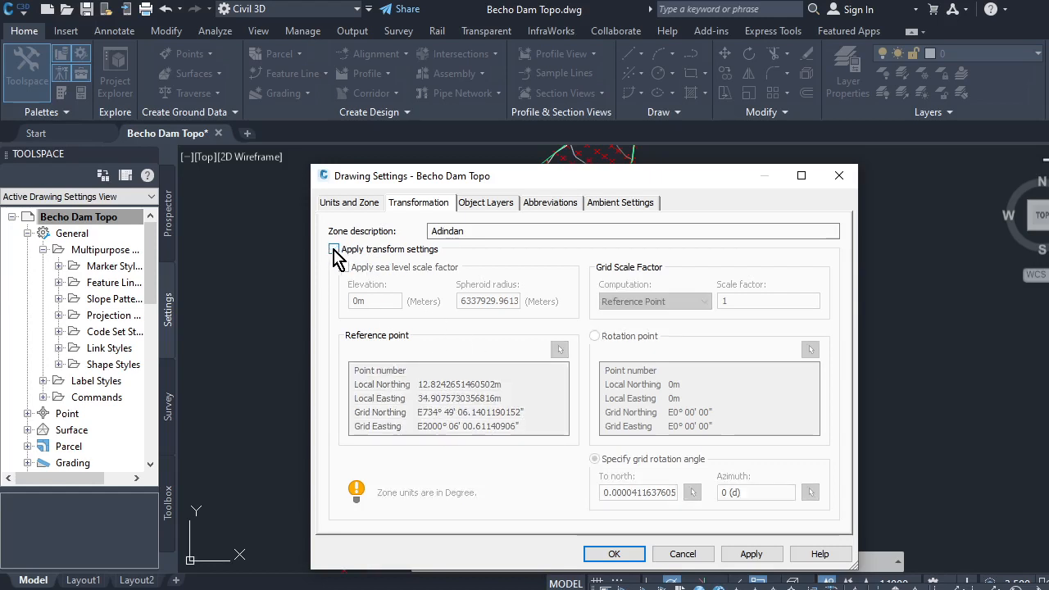
# Review the object layers in the drawing settings and keep None as the modifier of the Alignment layer
pyautogui.click(485, 207)
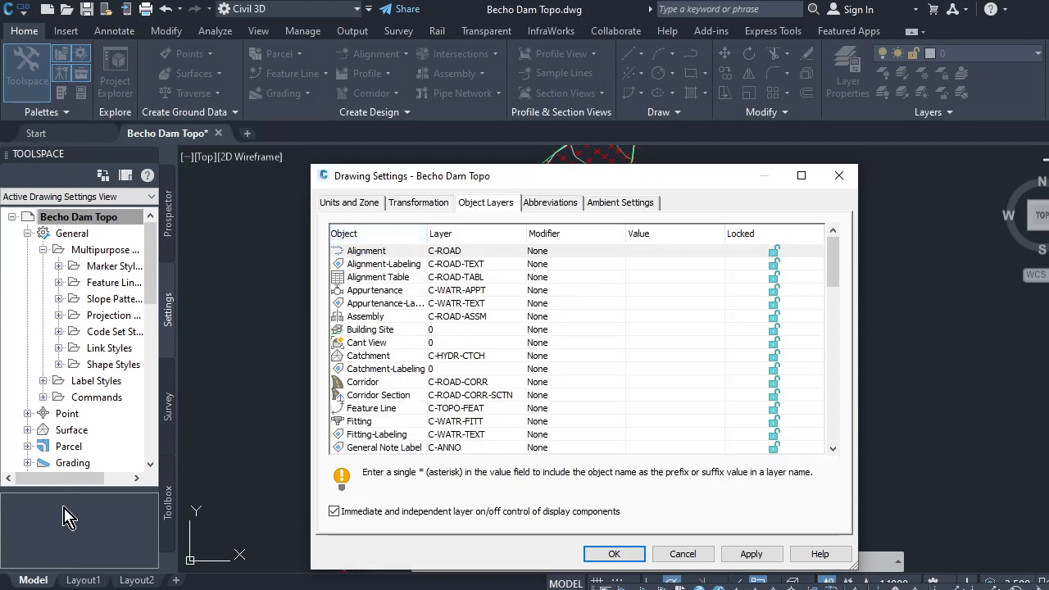
pyautogui.scroll(-5, 389, 371)
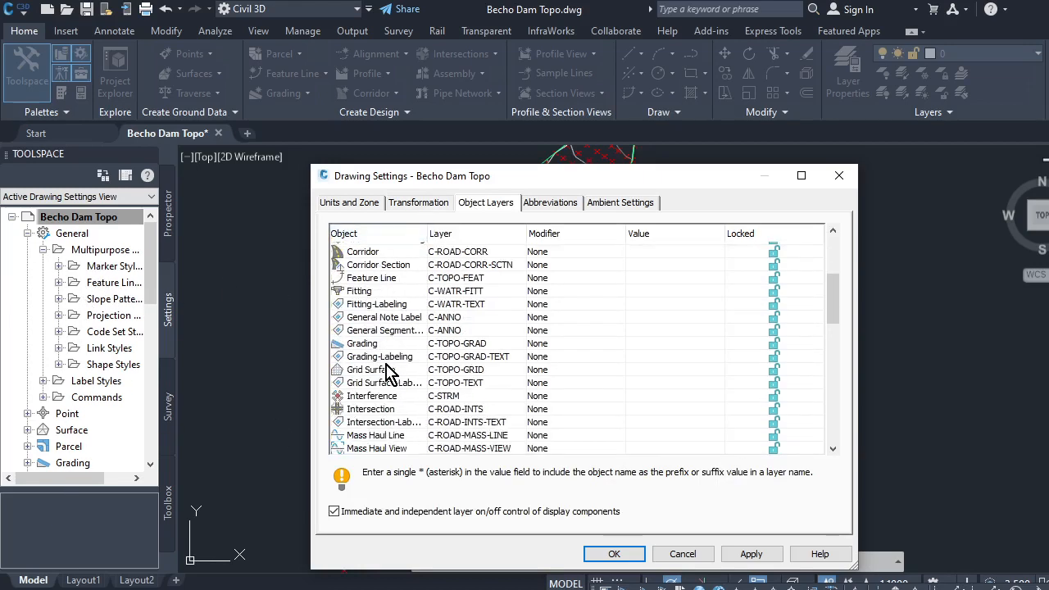
pyautogui.scroll(4, 389, 373)
pyautogui.scroll(2, 389, 371)
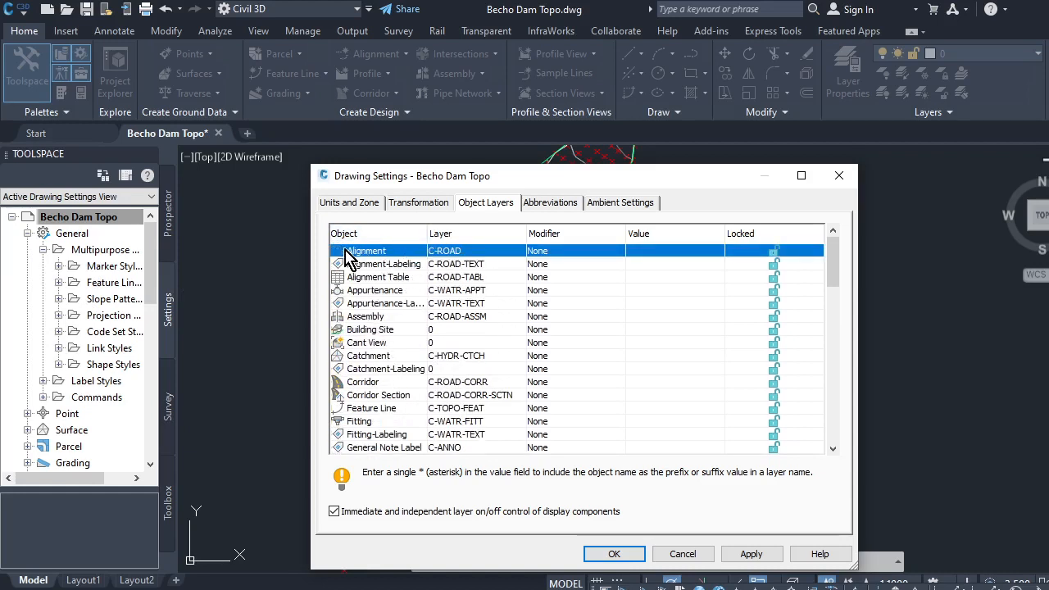
pyautogui.click(548, 254)
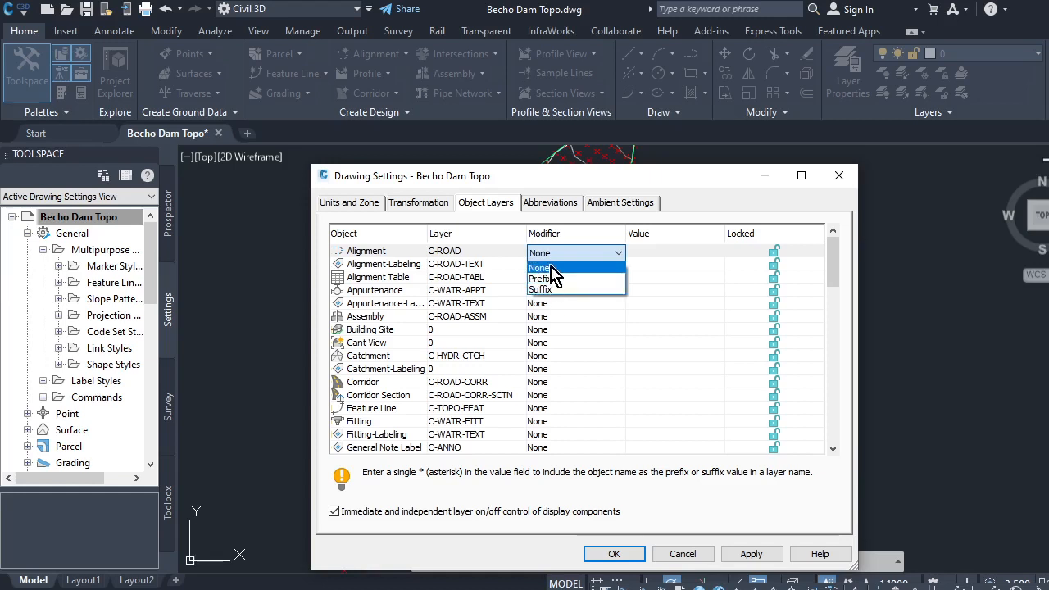
pyautogui.click(550, 268)
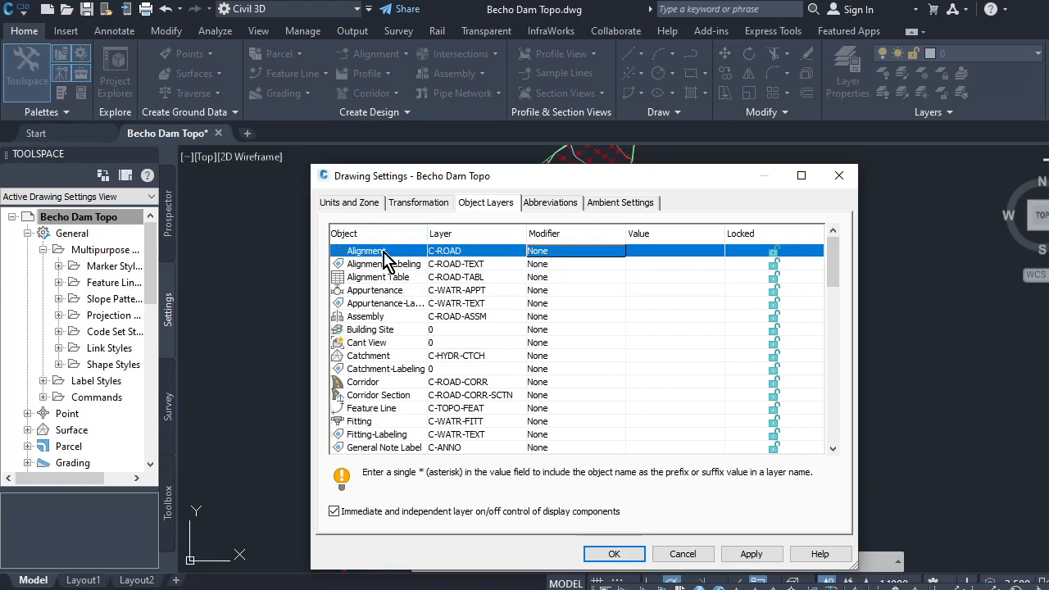
# Try locking the Alignment row of the object layers and release the lock again
pyautogui.click(660, 250)
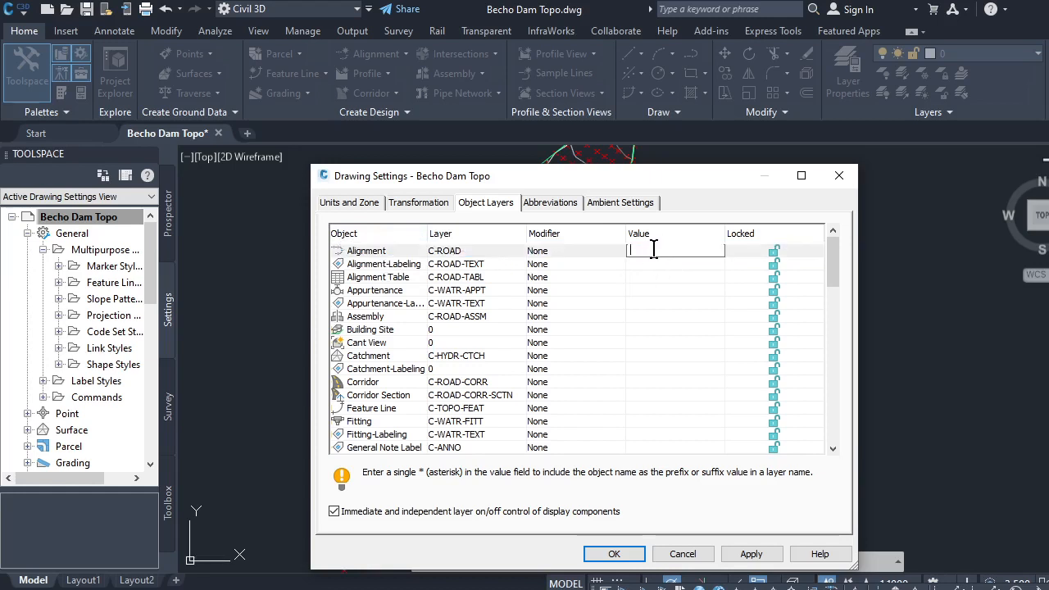
pyautogui.click(752, 251)
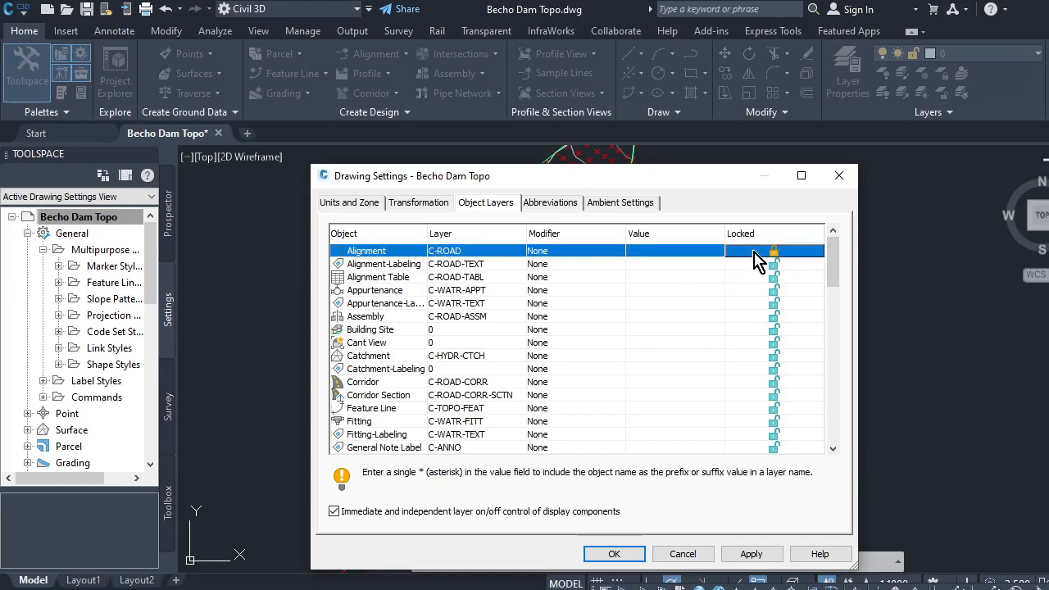
pyautogui.click(711, 291)
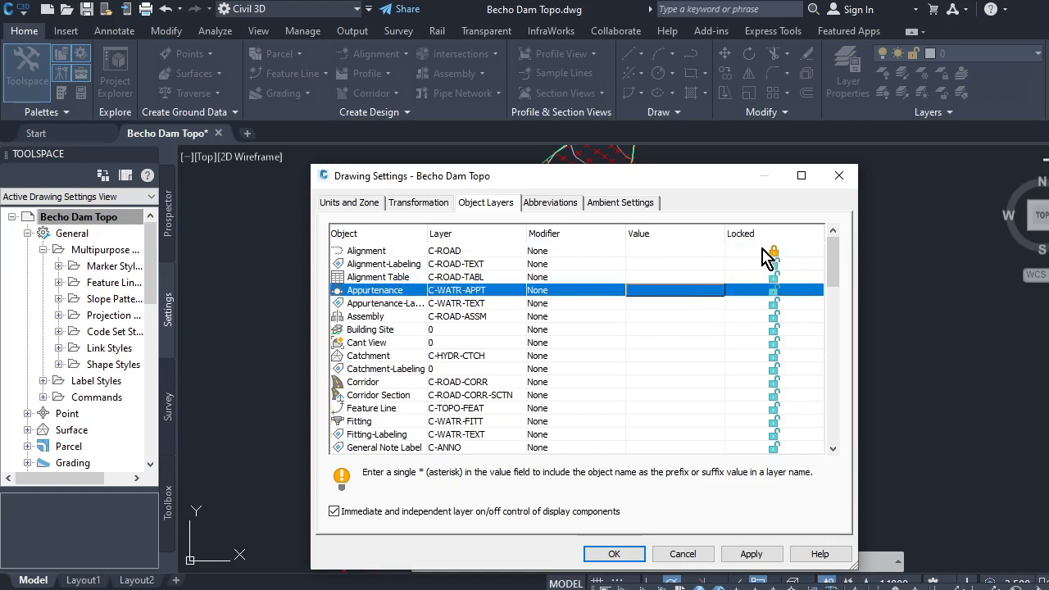
pyautogui.click(762, 251)
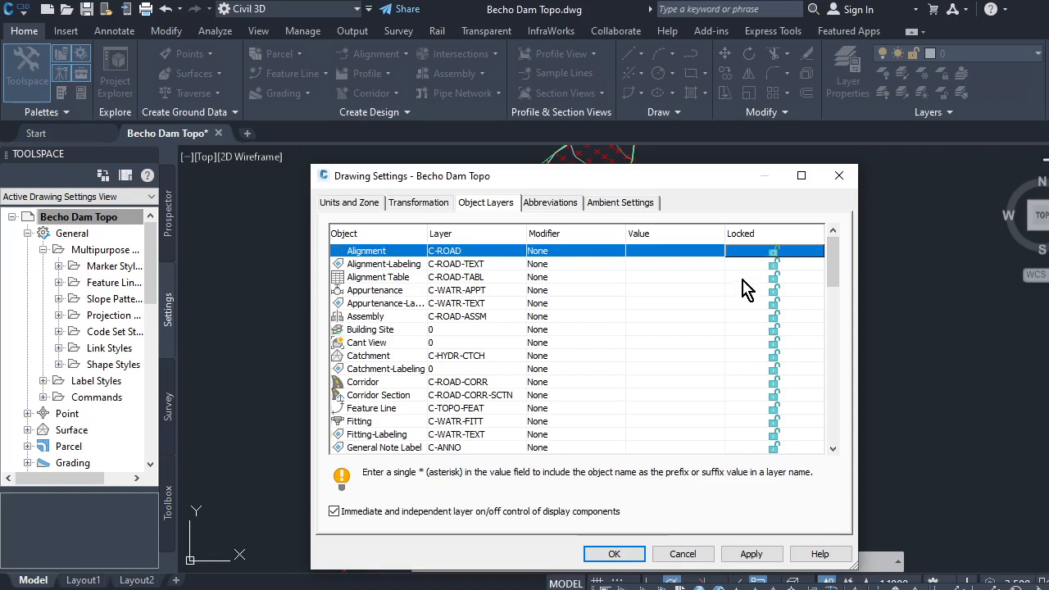
# Examine the layers assigned to the other object types, from Alignment-Labeling down to the pipe and pressure network objects
pyautogui.click(385, 264)
pyautogui.click(385, 278)
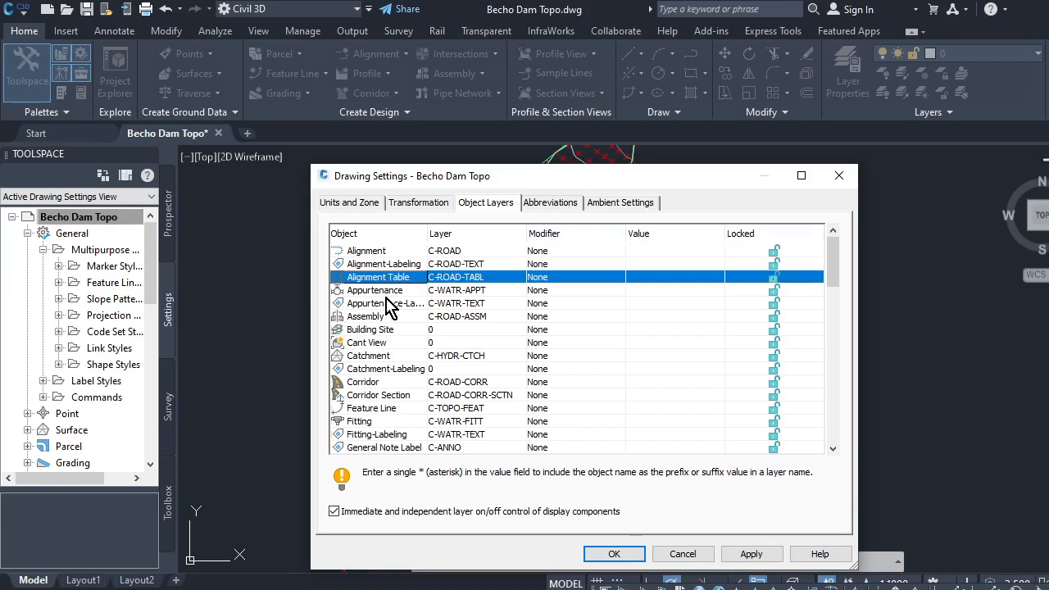
pyautogui.click(385, 303)
pyautogui.scroll(-5, 377, 332)
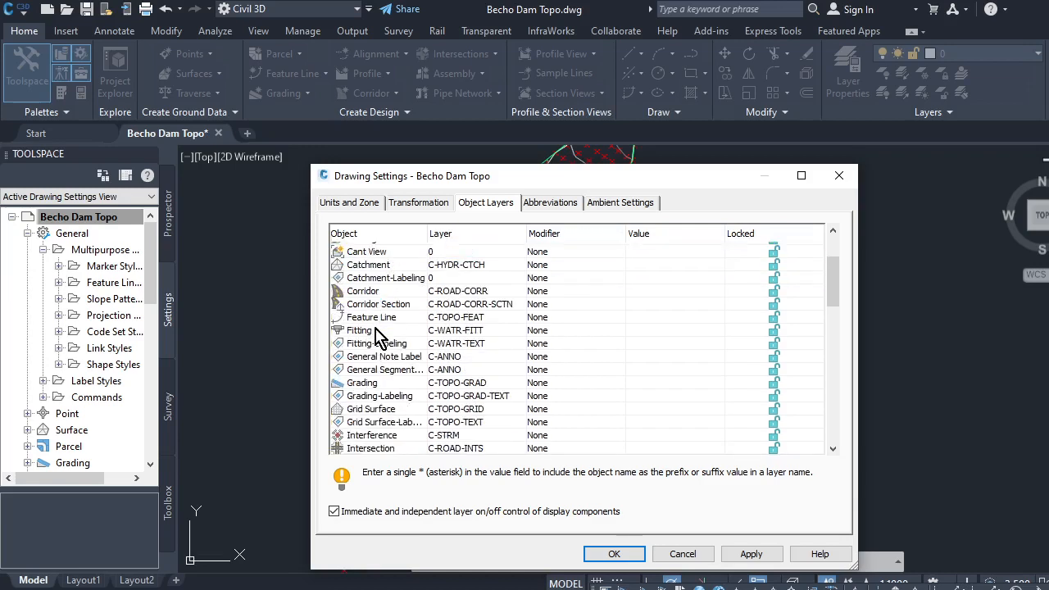
pyautogui.scroll(-4, 376, 323)
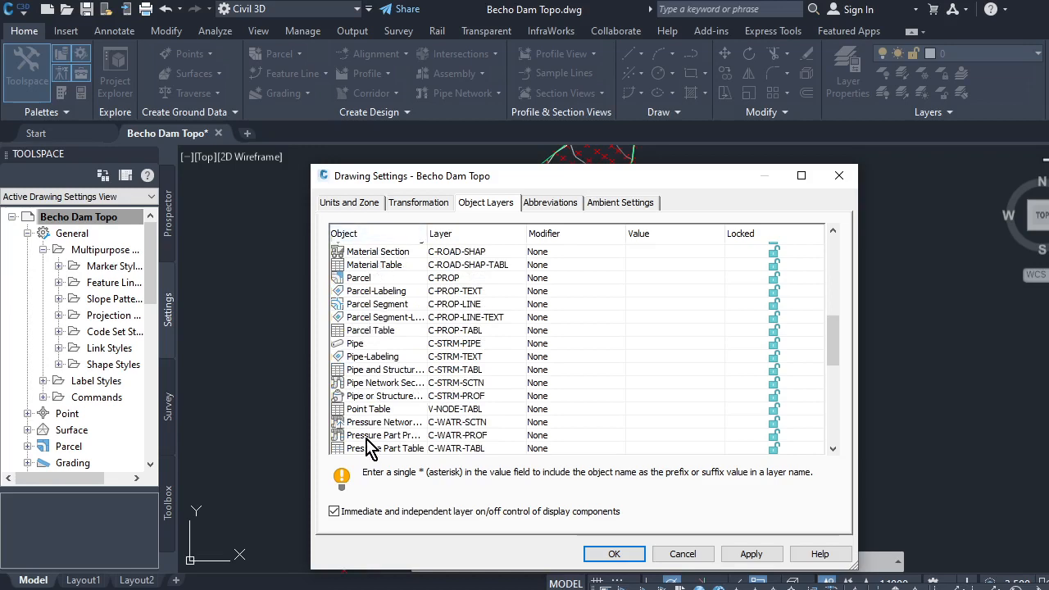
pyautogui.scroll(8, 390, 295)
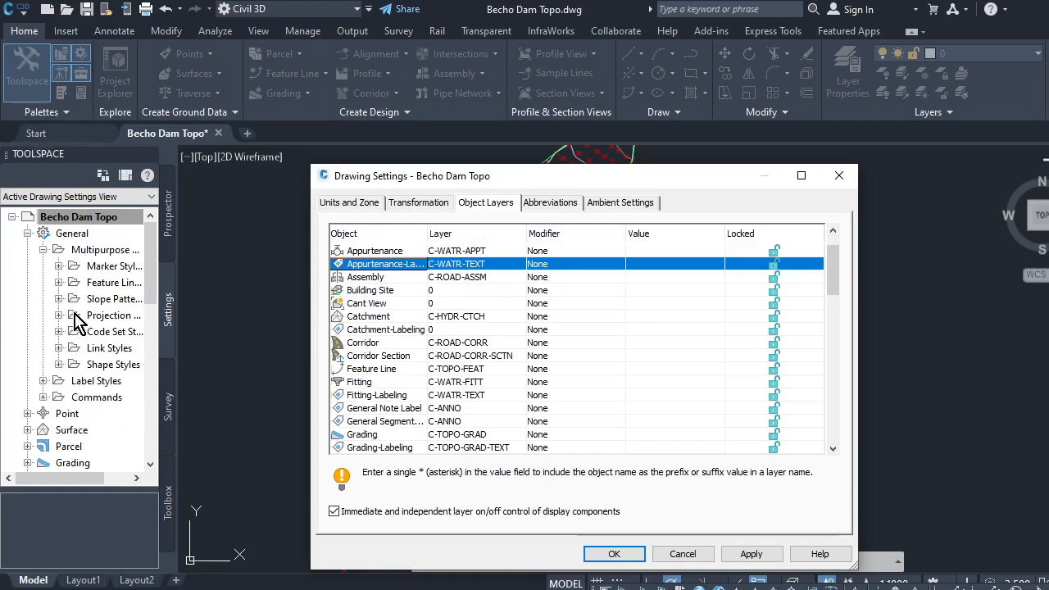
# Examine the abbreviation settings and the value of the Infinity property under General Text
pyautogui.click(553, 201)
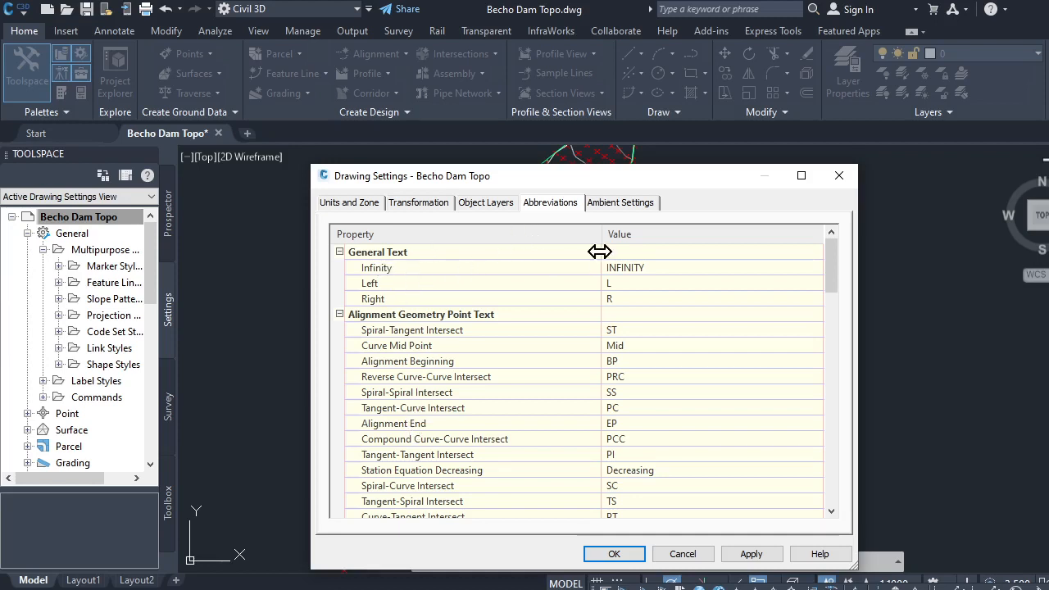
pyautogui.click(646, 271)
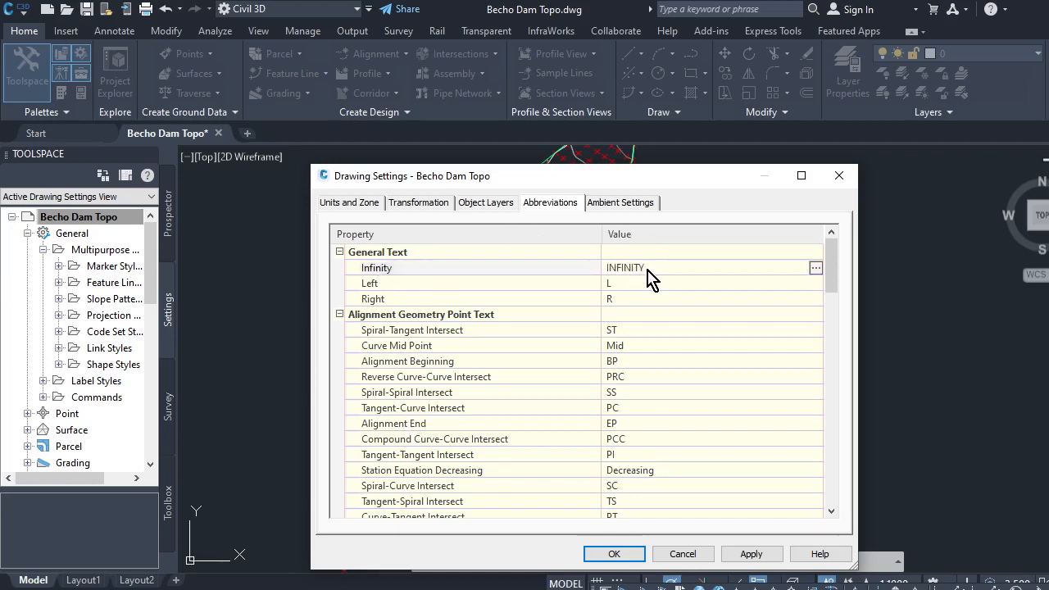
pyautogui.click(423, 267)
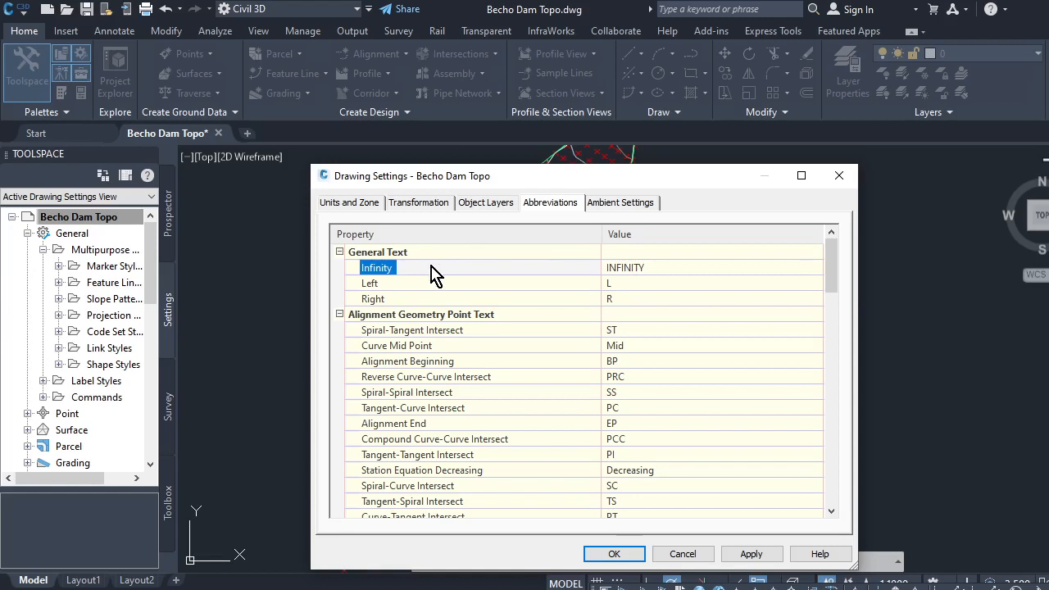
pyautogui.click(634, 268)
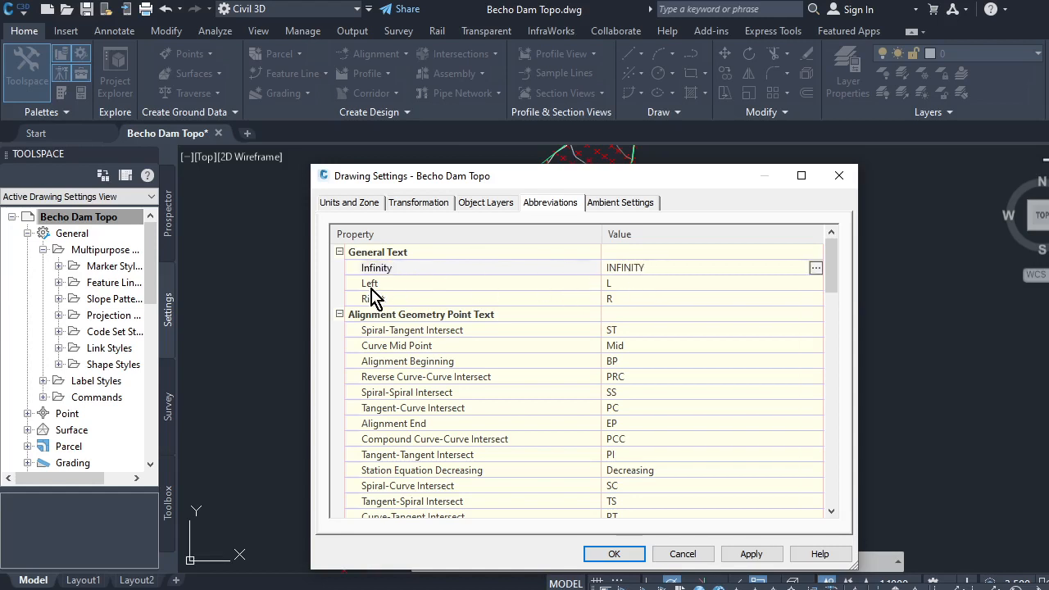
# Add the text "Left" in the Ravie font to the Left abbreviation under General Text and accept the edit
pyautogui.click(620, 284)
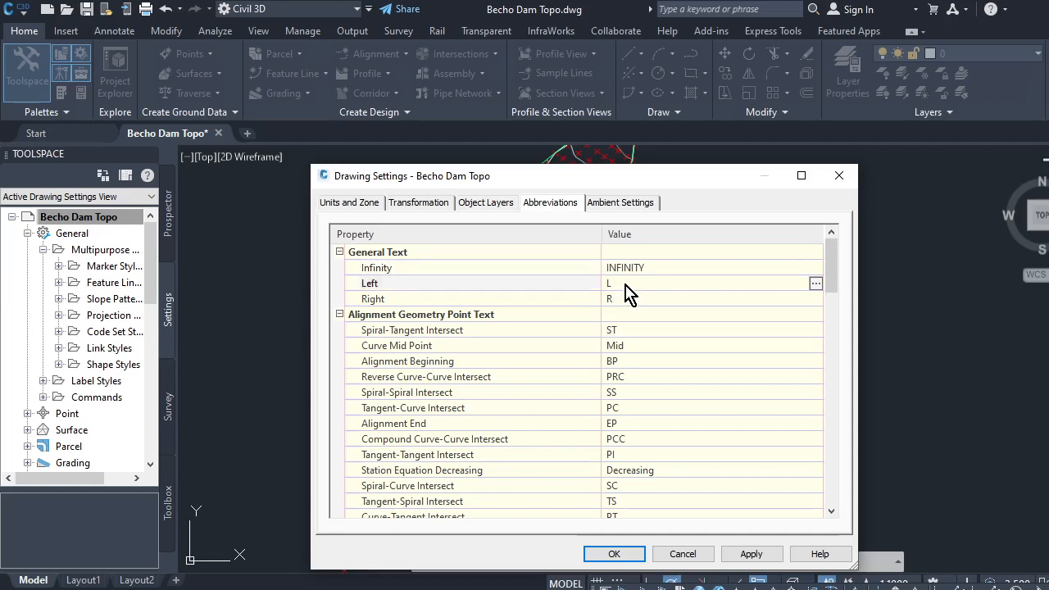
pyautogui.click(815, 283)
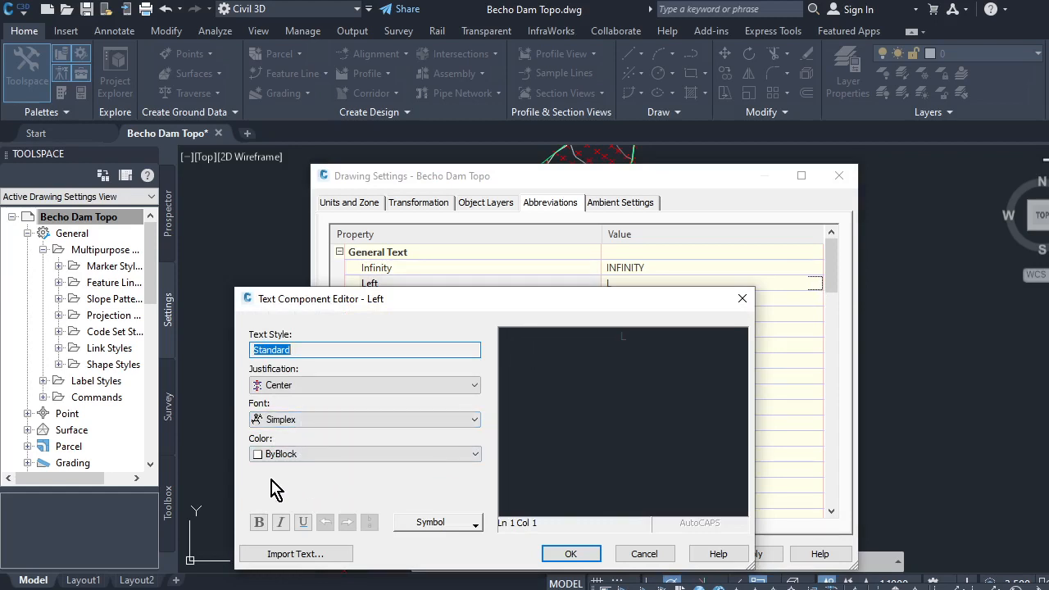
pyautogui.click(287, 420)
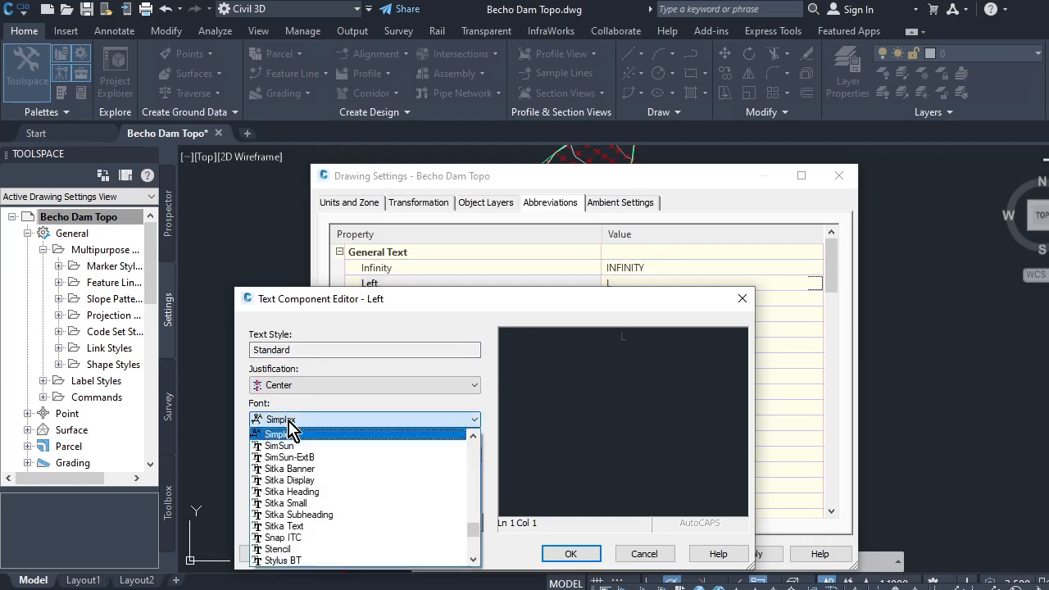
pyautogui.scroll(7, 303, 479)
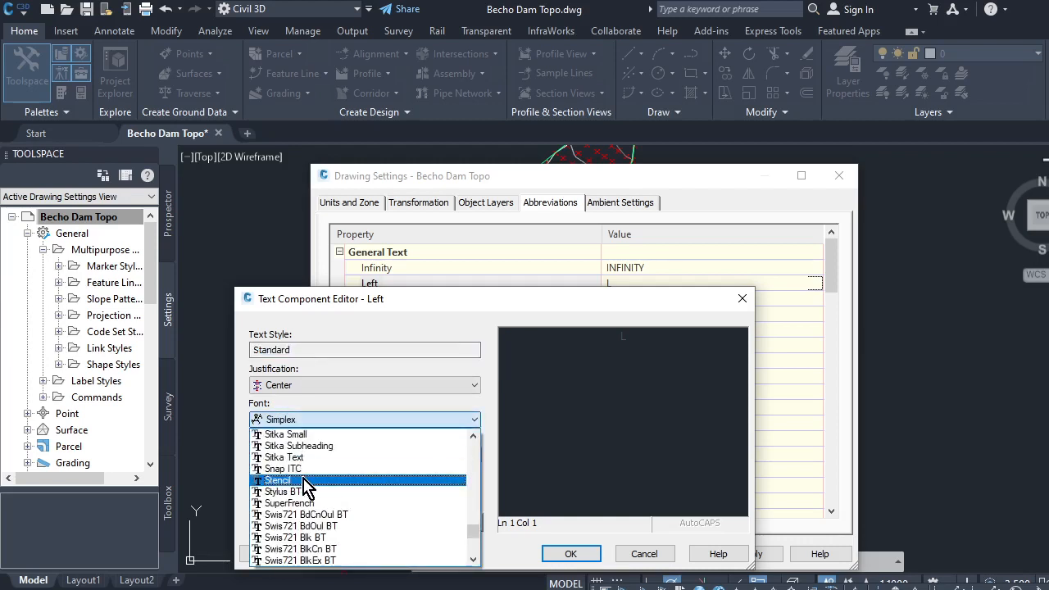
pyautogui.scroll(4, 328, 479)
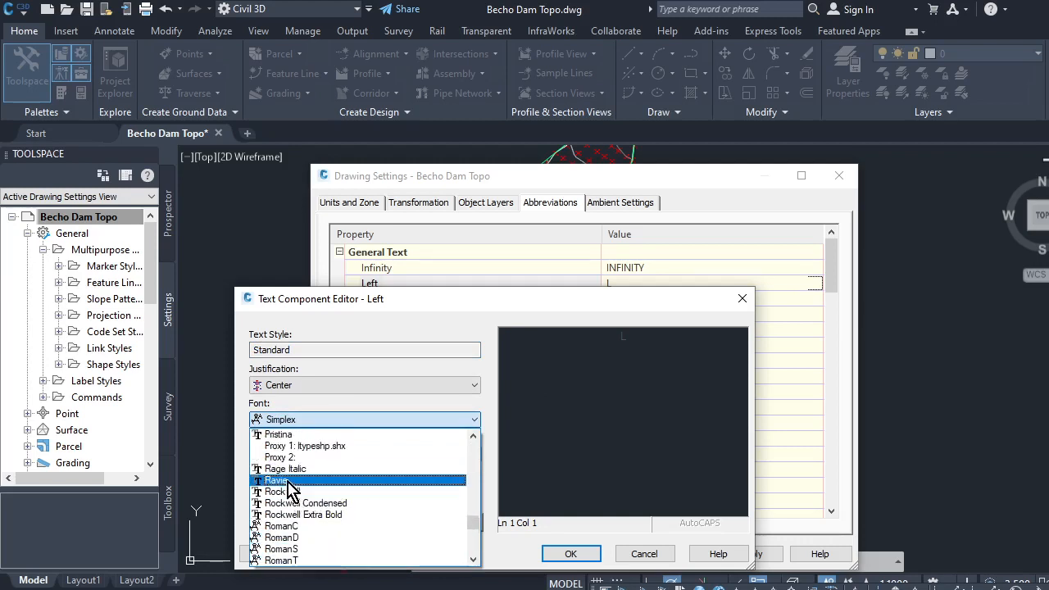
pyautogui.click(289, 481)
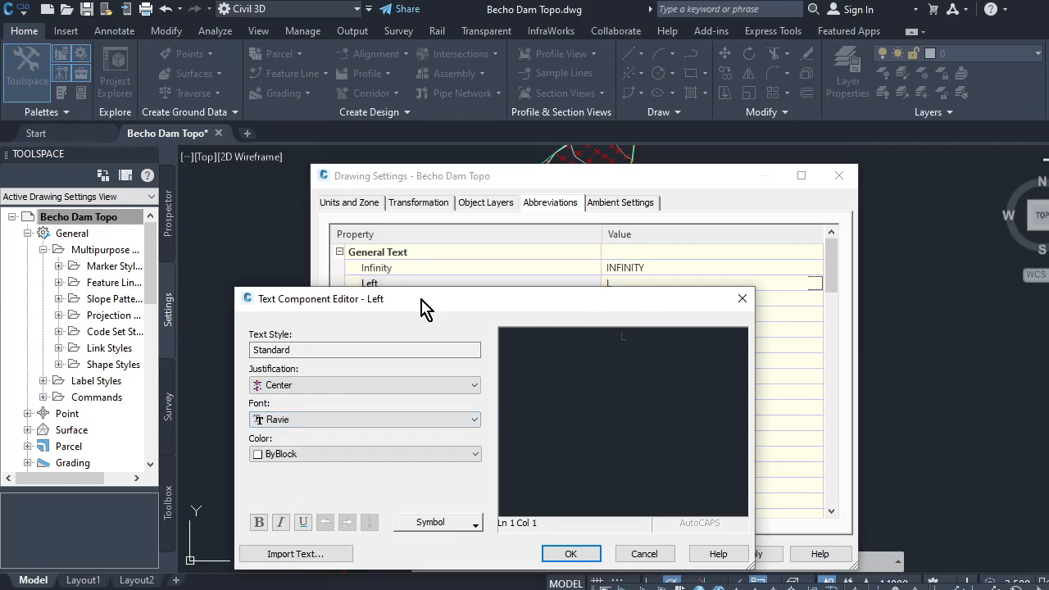
pyautogui.write('Left')
pyautogui.click(571, 554)
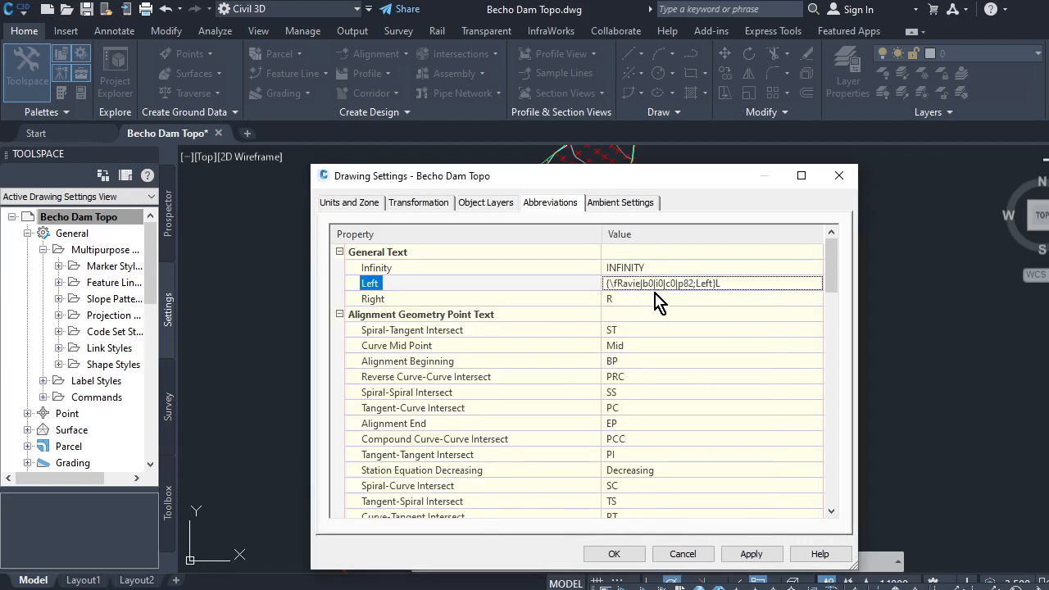
# Open the Left abbreviation under General Text for editing and choose the Times New Roman font
pyautogui.click(396, 285)
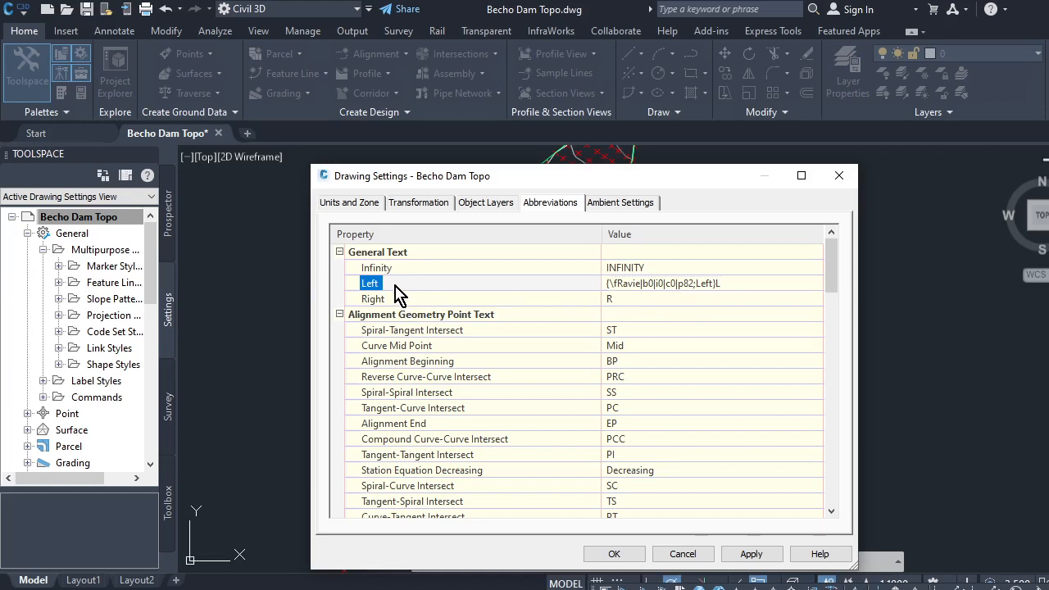
pyautogui.click(659, 291)
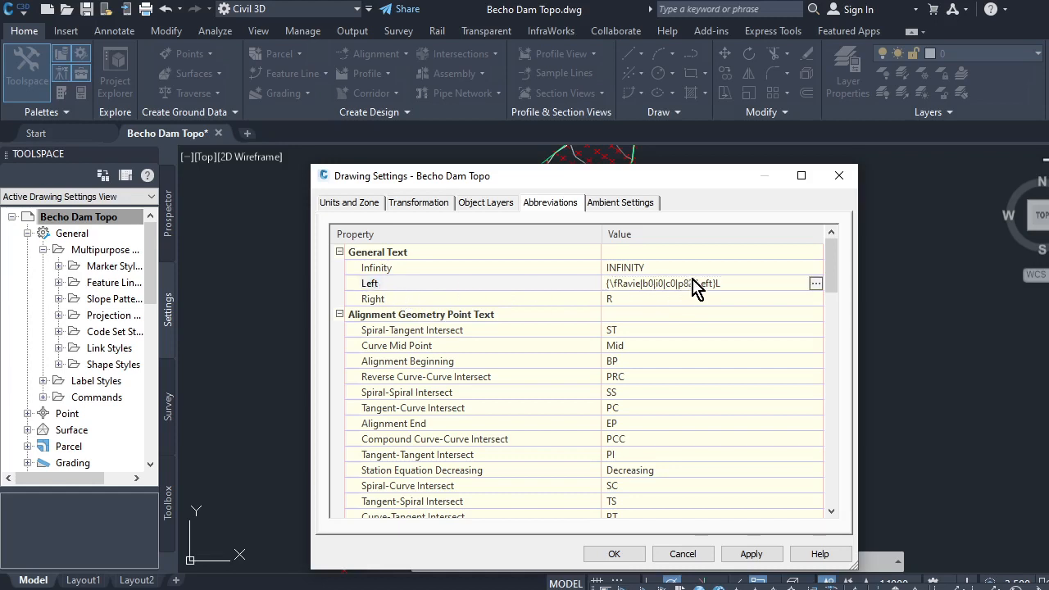
pyautogui.click(815, 283)
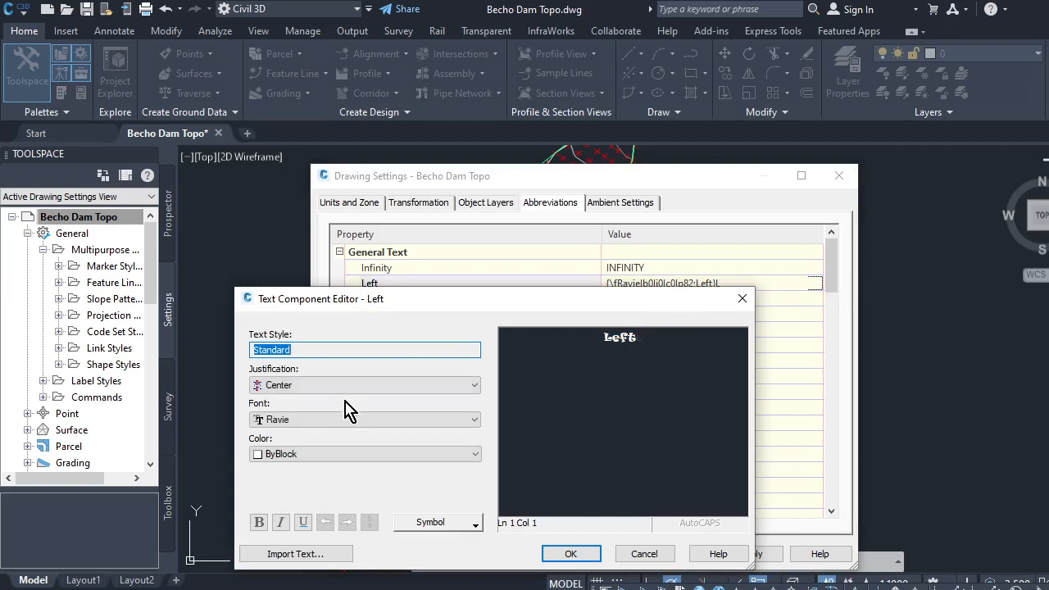
pyautogui.click(475, 419)
pyautogui.moveTo(469, 533)
pyautogui.mouseDown()
pyautogui.moveTo(468, 545)
pyautogui.moveTo(468, 528)
pyautogui.mouseUp()
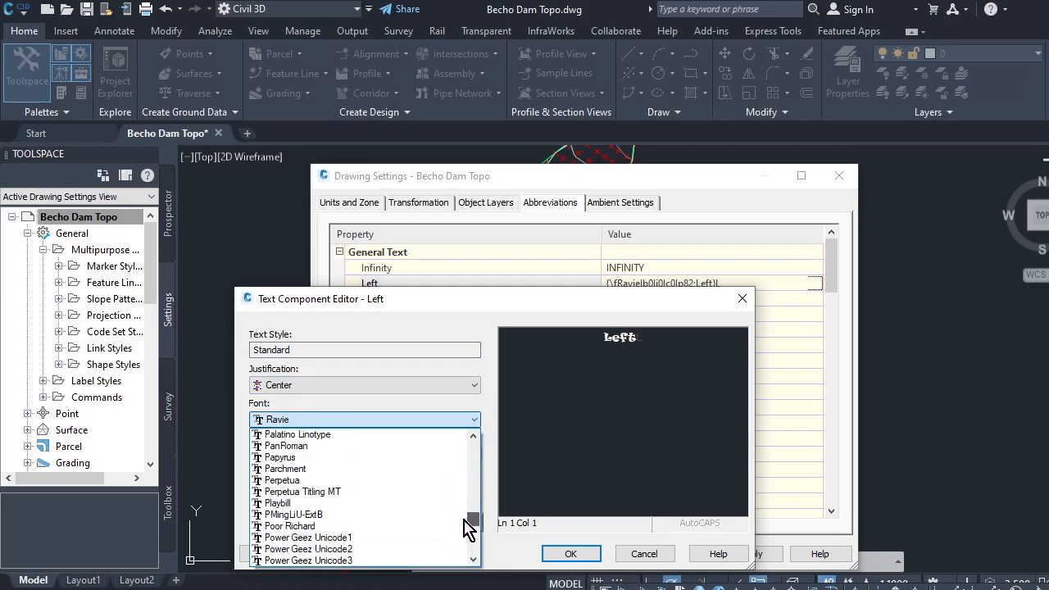
pyautogui.scroll(-4, 317, 491)
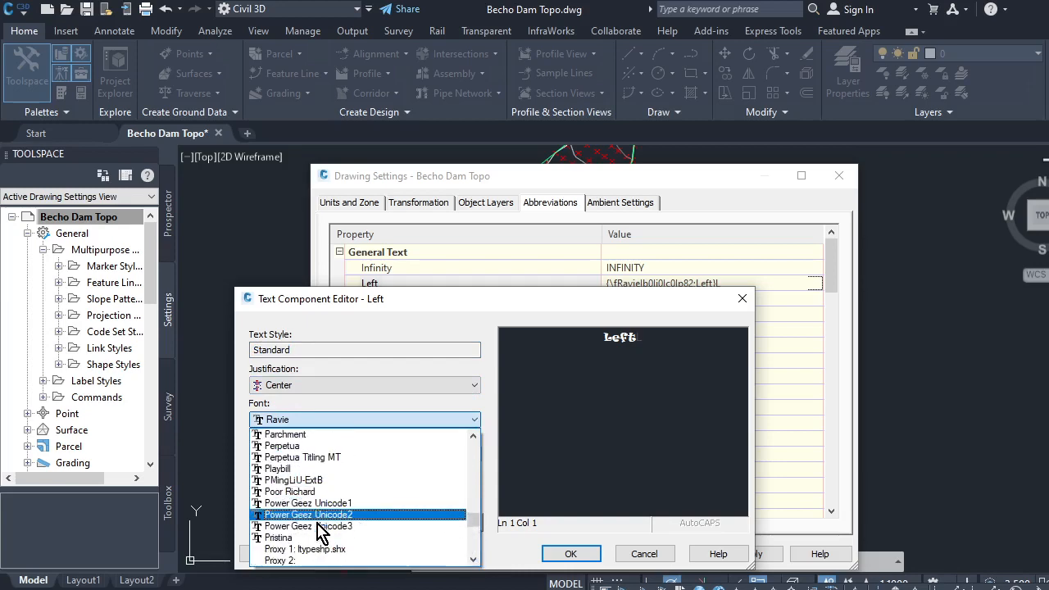
pyautogui.scroll(-3, 307, 527)
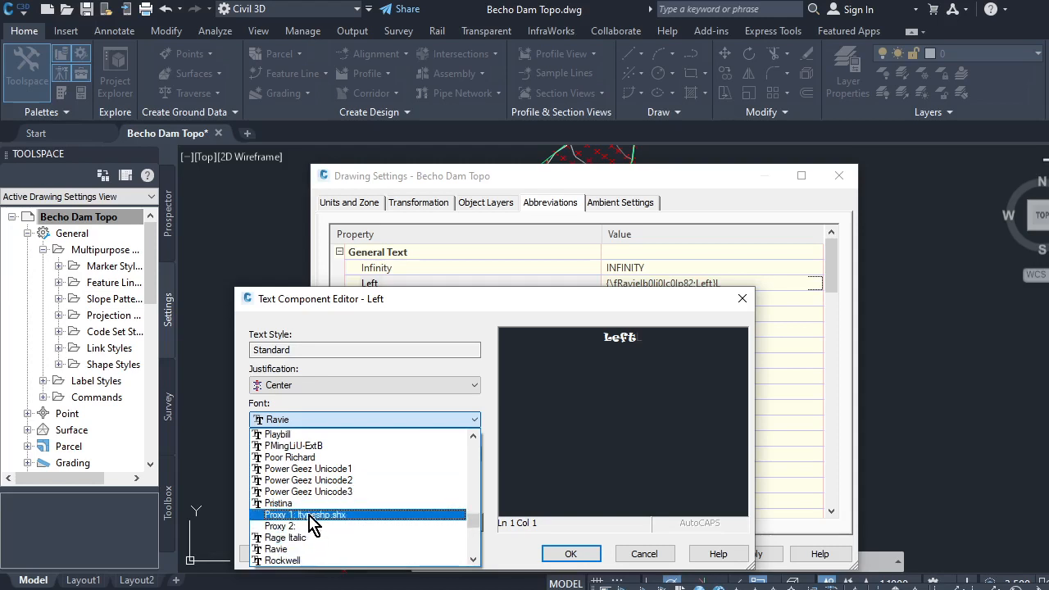
pyautogui.scroll(-4, 328, 514)
pyautogui.scroll(3, 344, 503)
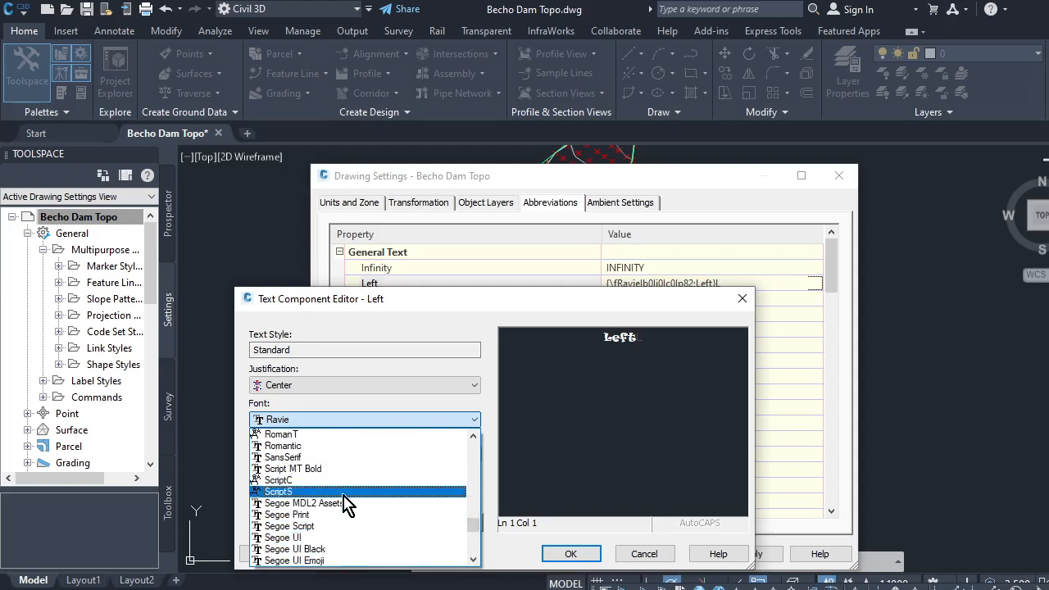
pyautogui.scroll(-10, 344, 500)
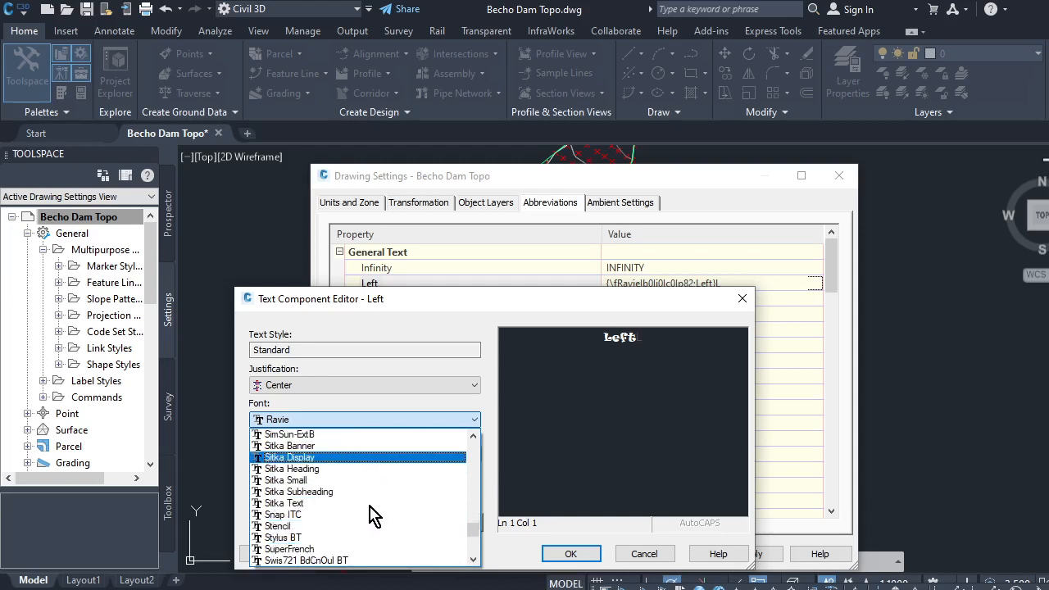
pyautogui.scroll(-10, 369, 512)
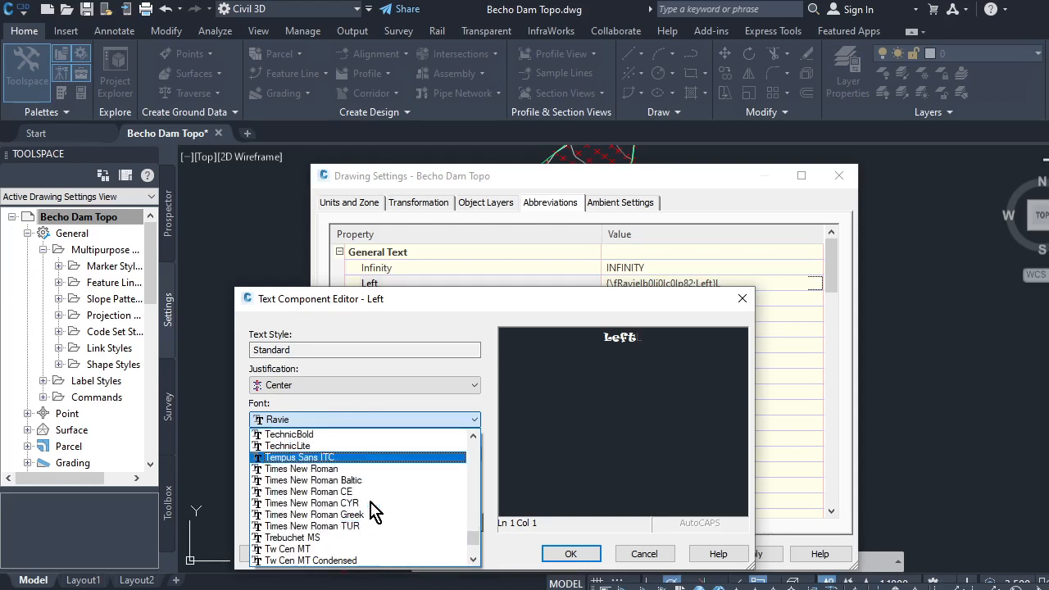
pyautogui.click(320, 469)
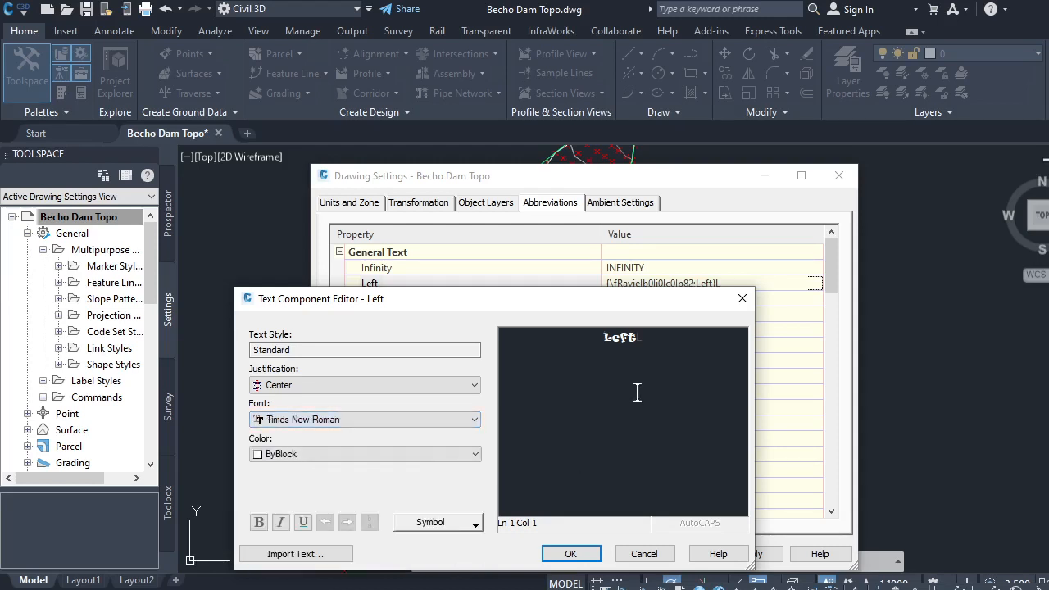
# Replace the text of the Left abbreviation with "left" and accept the edit
pyautogui.click(647, 333)
pyautogui.press('BackSpace')
pyautogui.press('BackSpace')
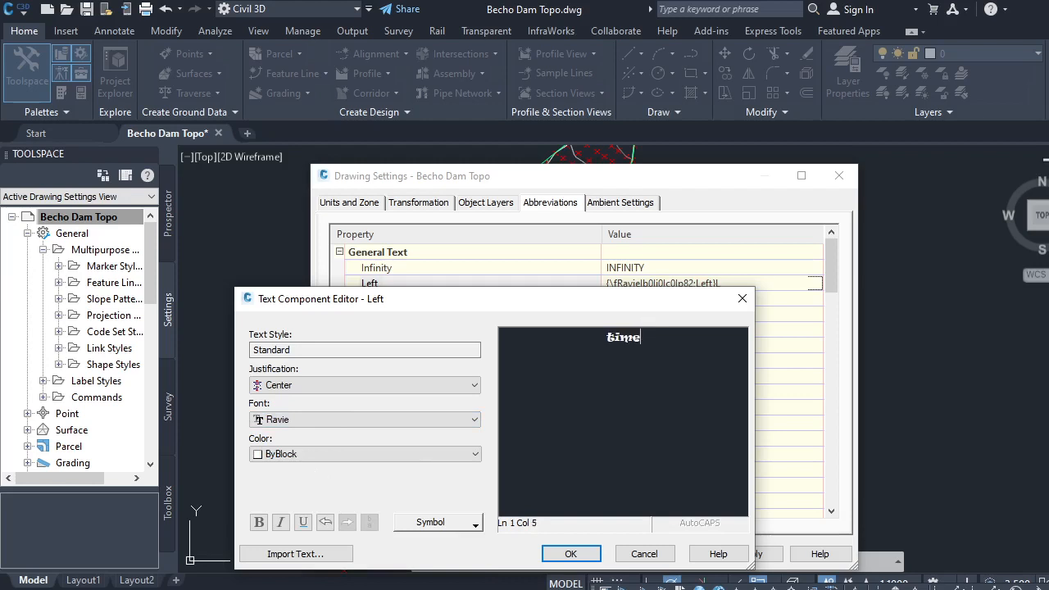
pyautogui.press('BackSpace')
pyautogui.press('BackSpace')
pyautogui.press('BackSpace')
pyautogui.click(573, 556)
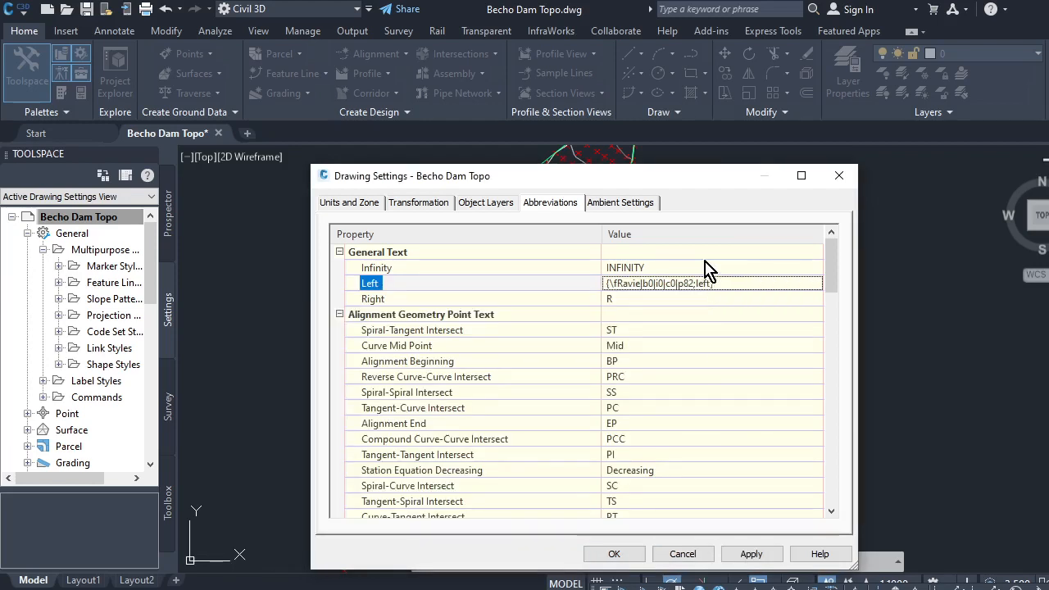
# Review the Left abbreviation and the Spiral-Tangent Intersect and Curve Mid Point entries under Alignment Geometry Point Text
pyautogui.click(688, 285)
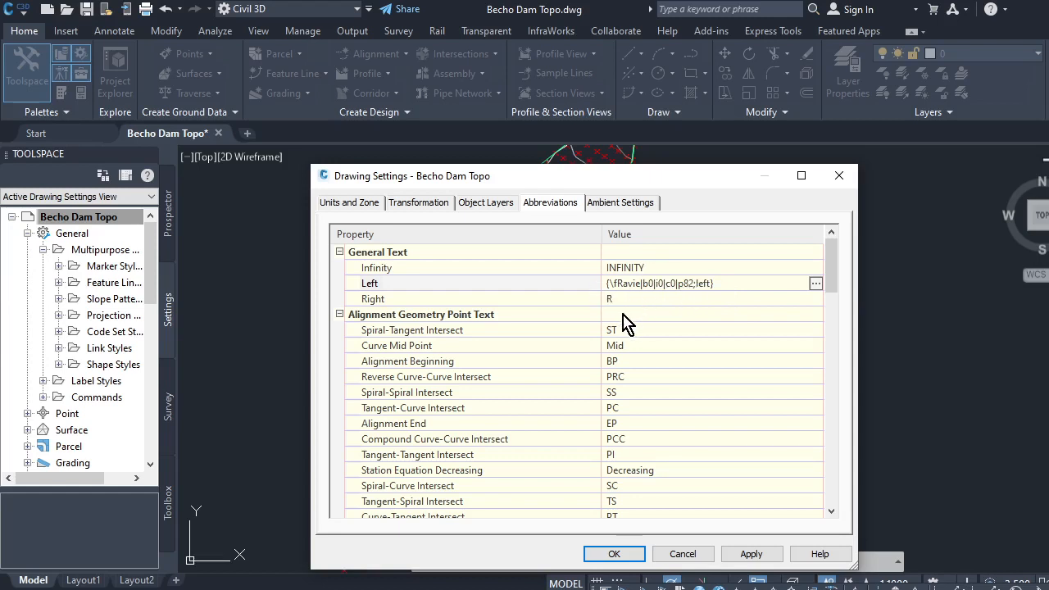
pyautogui.click(438, 332)
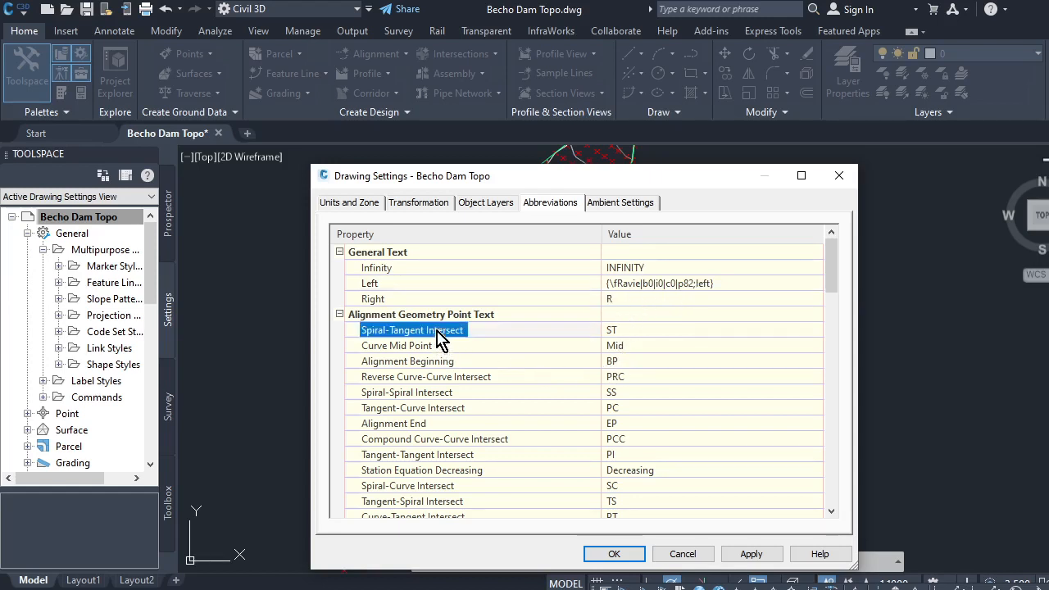
pyautogui.click(422, 346)
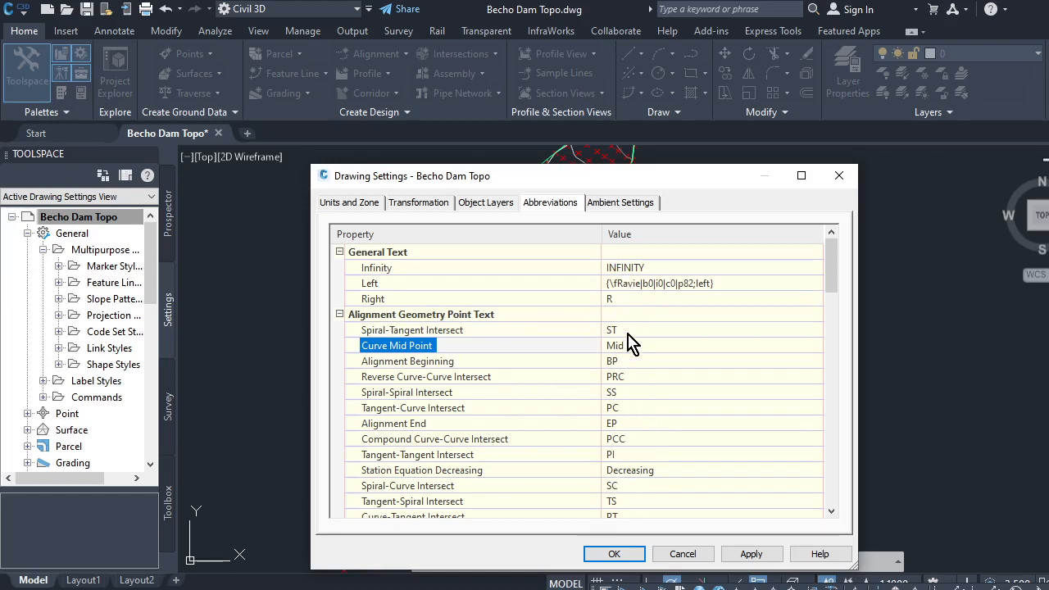
# Examine the Degree of Curvature, Labeling and Time groups of the ambient settings, and close the drawing settings
pyautogui.click(620, 205)
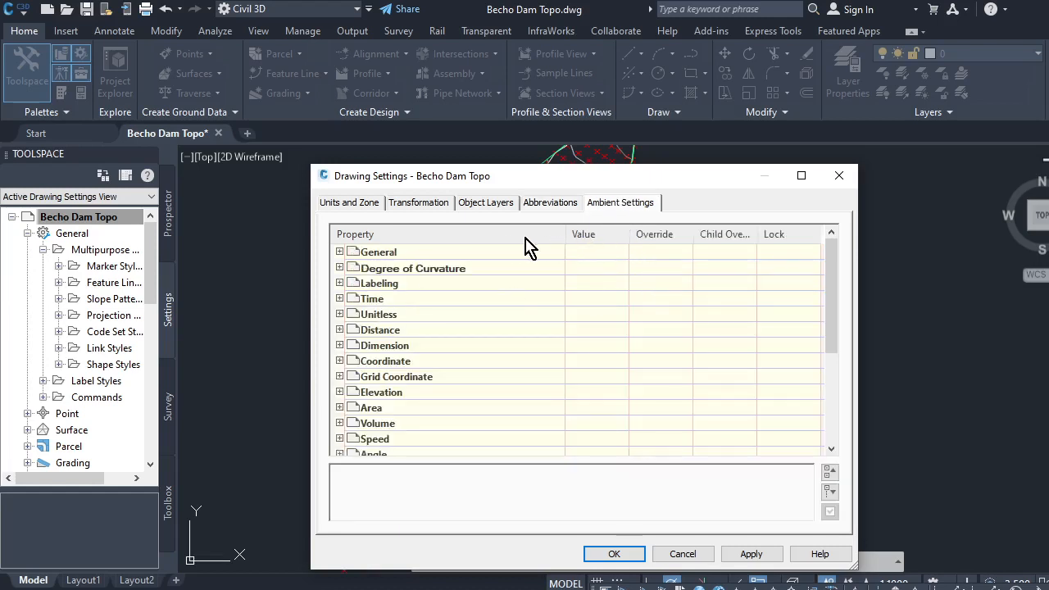
pyautogui.click(339, 268)
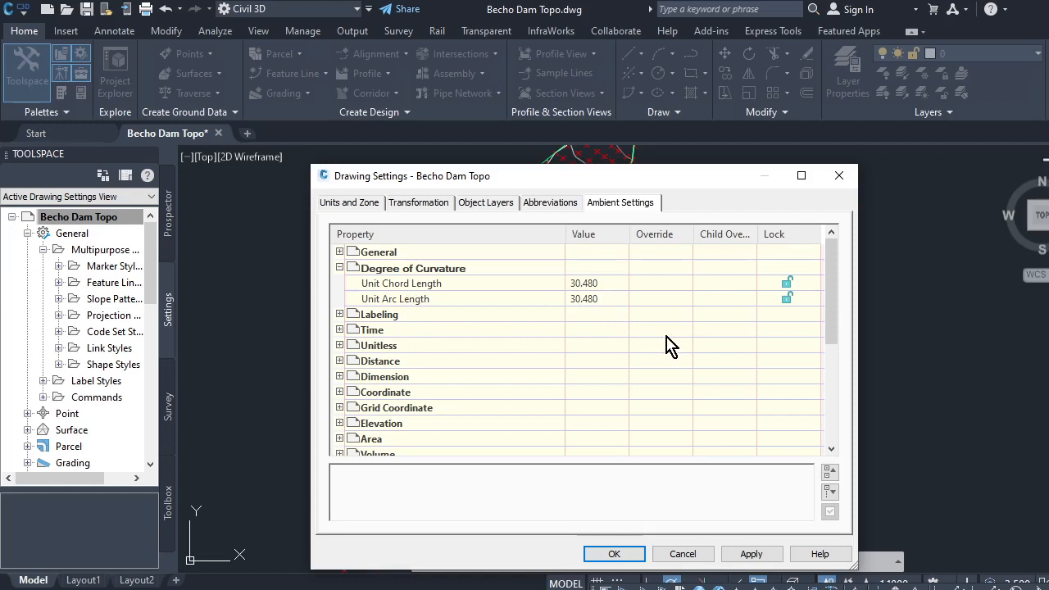
pyautogui.click(339, 314)
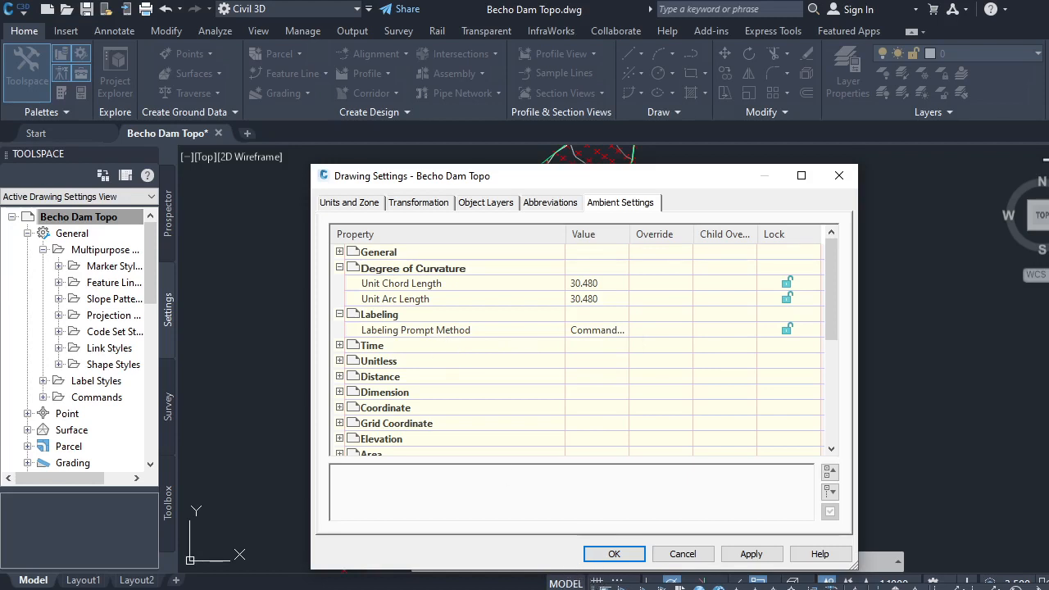
pyautogui.click(339, 345)
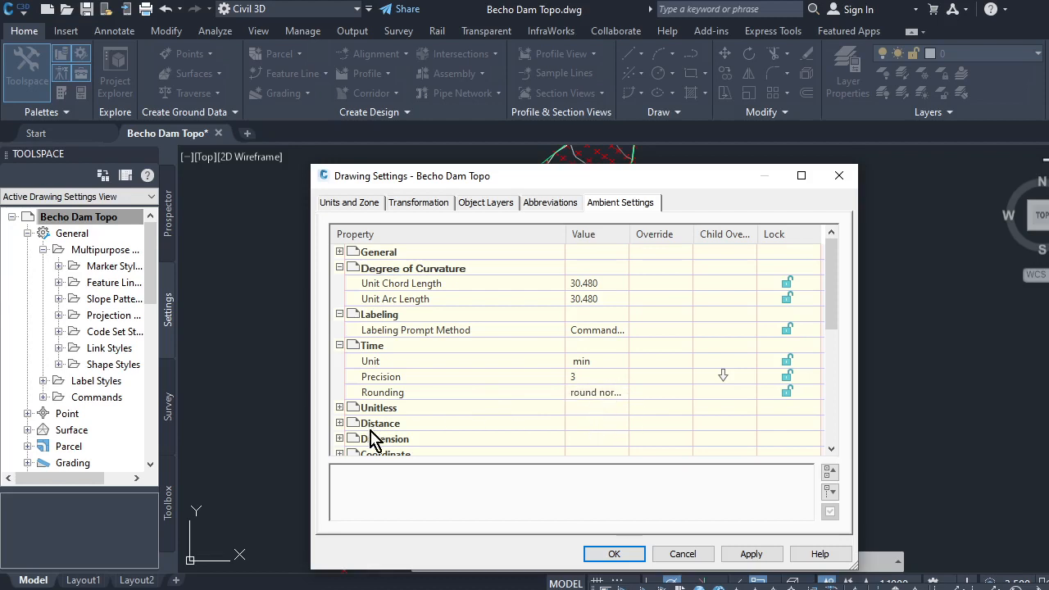
pyautogui.scroll(-1, 464, 412)
pyautogui.scroll(1, 464, 411)
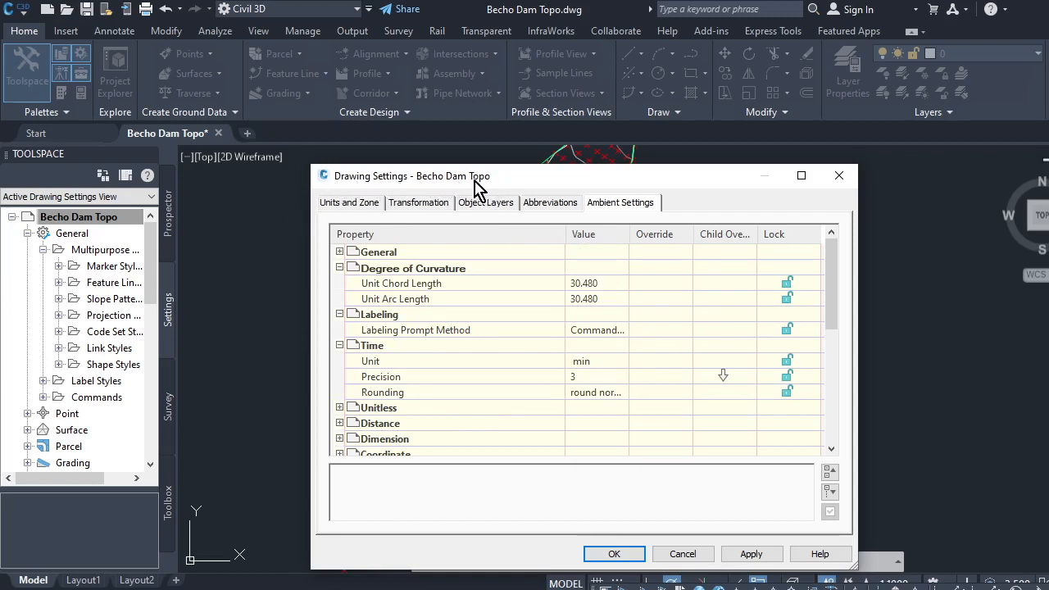
pyautogui.click(839, 175)
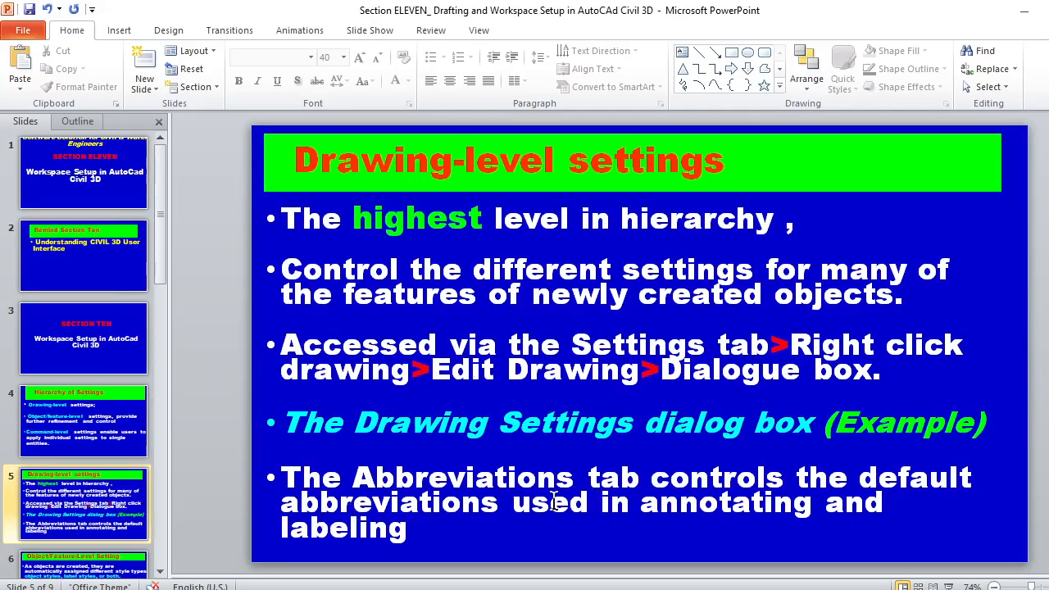
# Review the Object/Feature-Level Setting slide in PowerPoint and return to the Becho Dam Topo drawing in Civil 3D
pyautogui.scroll(-1, 752, 518)
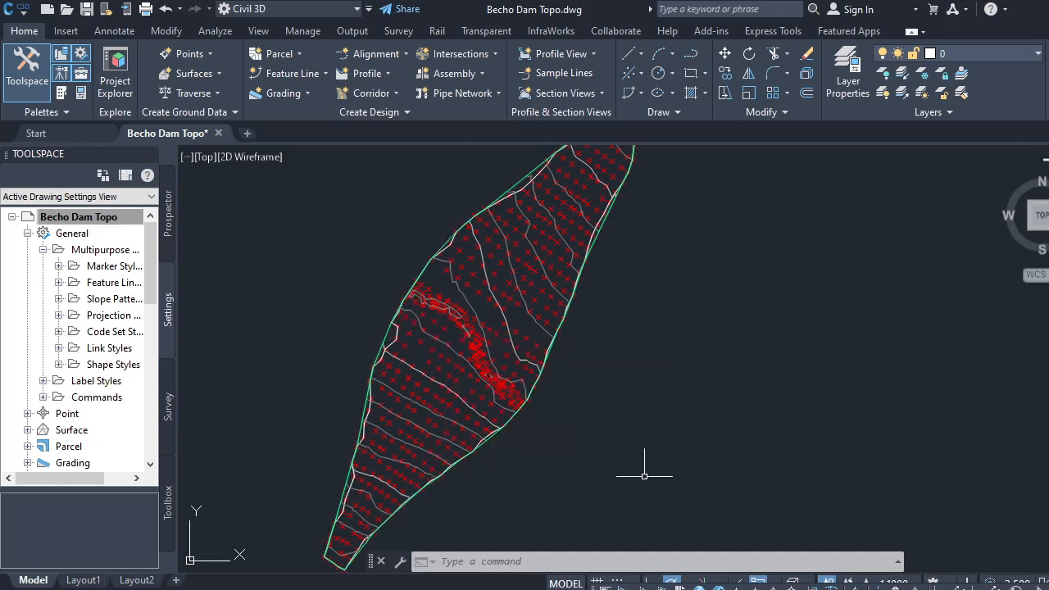
pyautogui.click(664, 589)
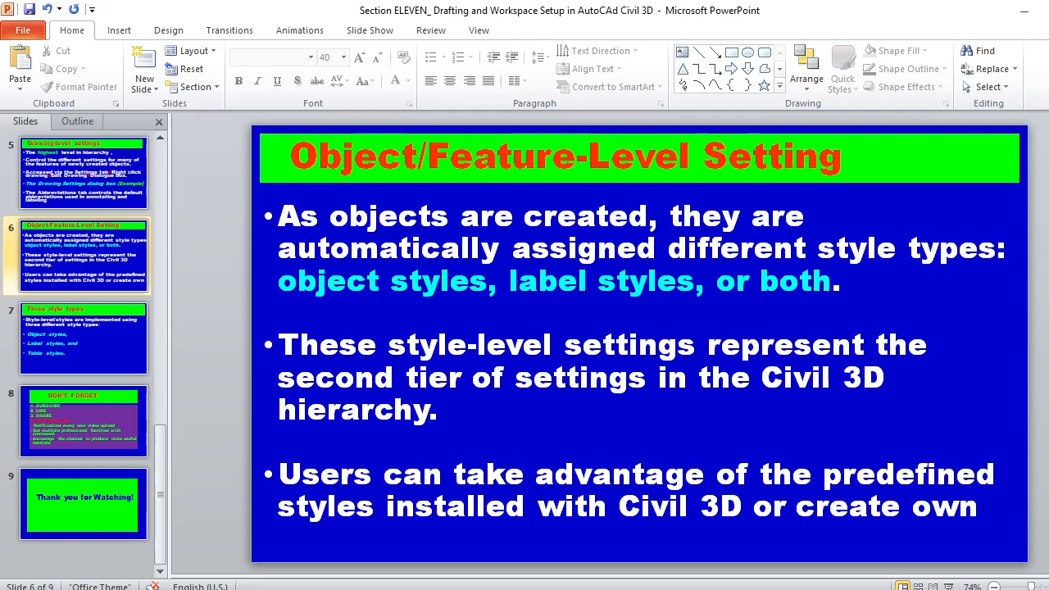
pyautogui.click(704, 589)
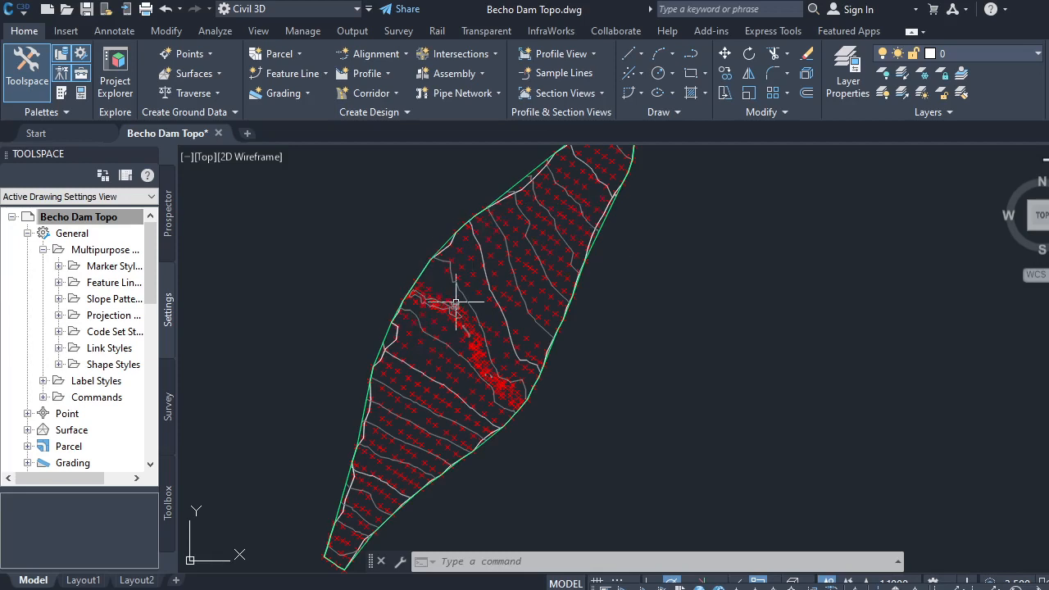
pyautogui.moveTo(455, 304)
pyautogui.hotkey('alt', 'Tab')
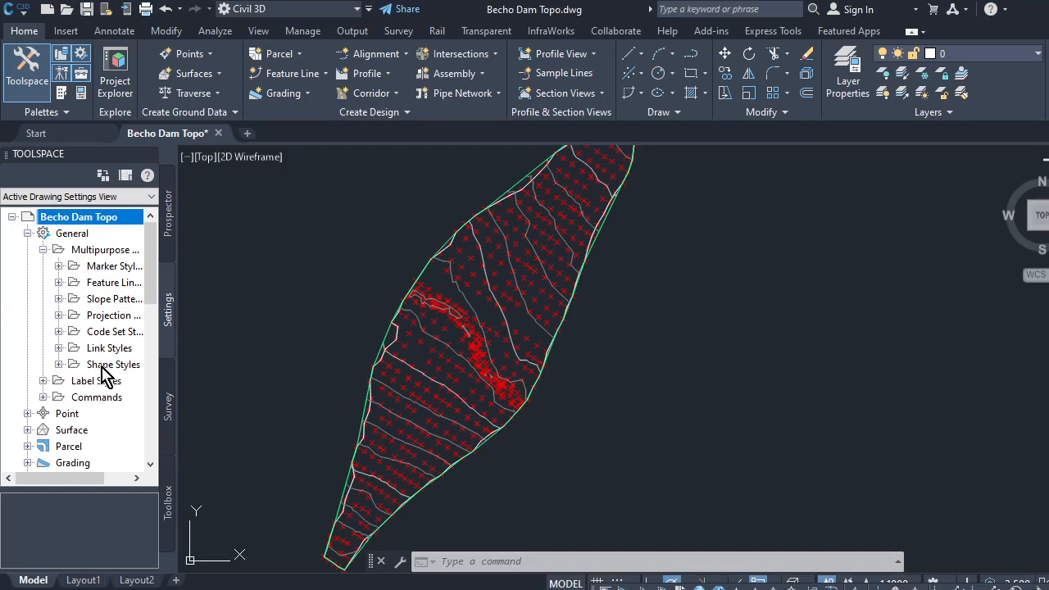
# Expand the Shape Styles collection and look at the commands offered for the Curb style
pyautogui.click(57, 364)
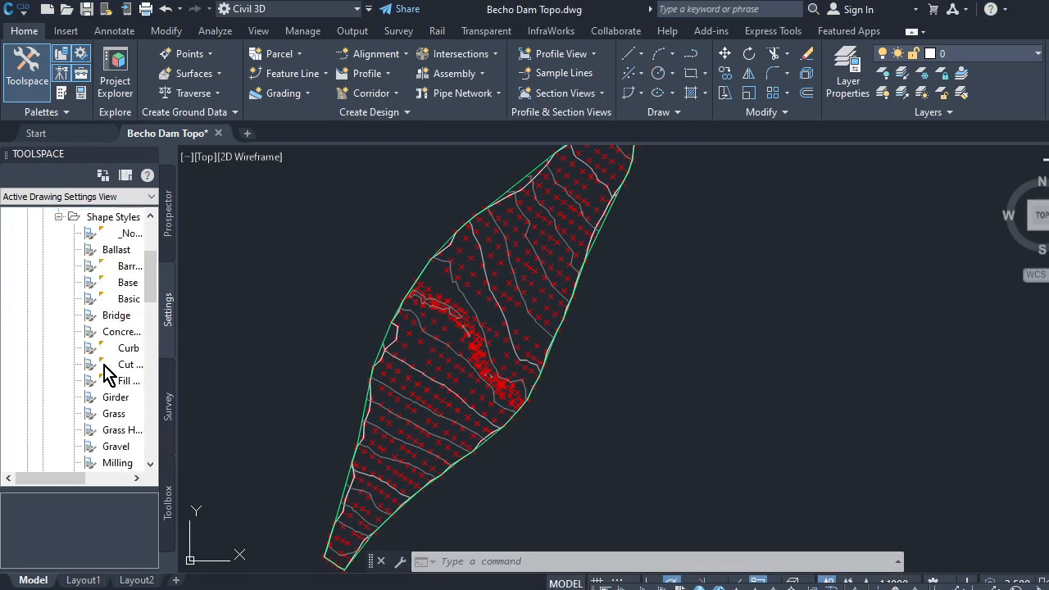
pyautogui.rightClick(126, 349)
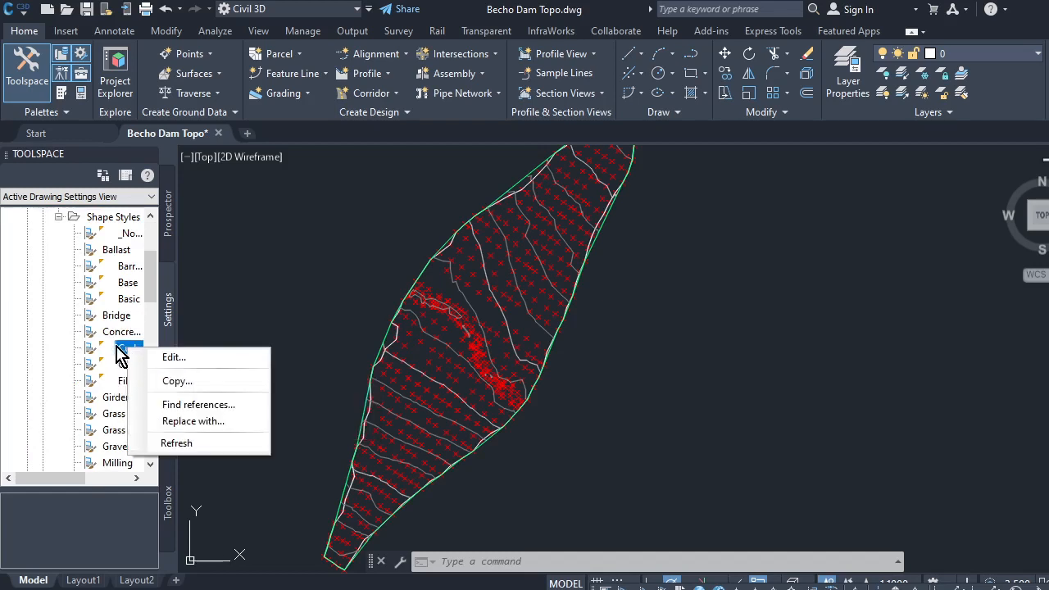
pyautogui.click(117, 347)
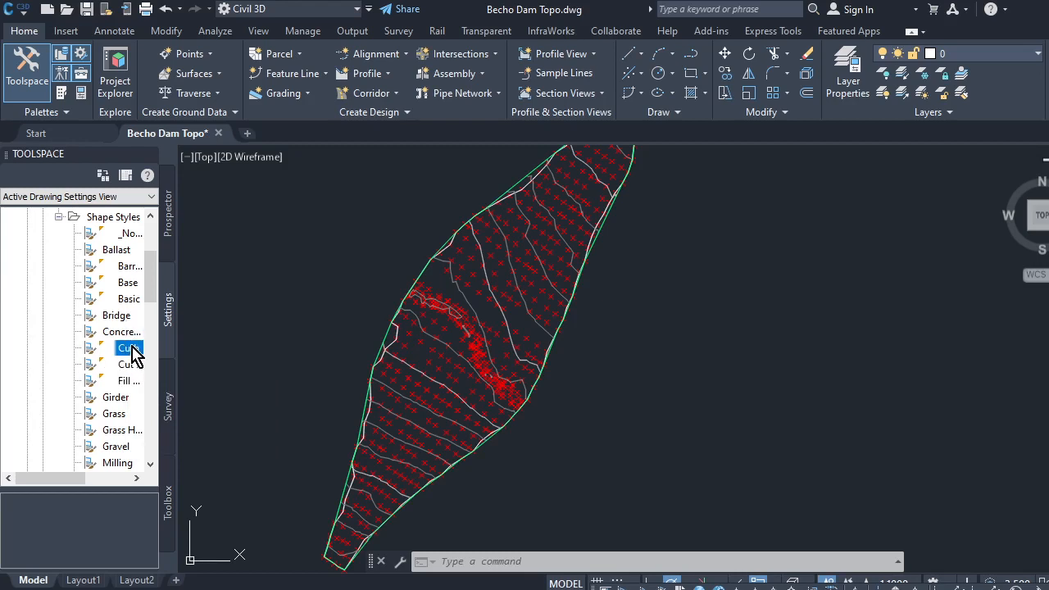
# Bring up the command for creating a new style in the Shape Styles collection under the multipurpose styles
pyautogui.scroll(1, 133, 357)
pyautogui.scroll(1, 131, 361)
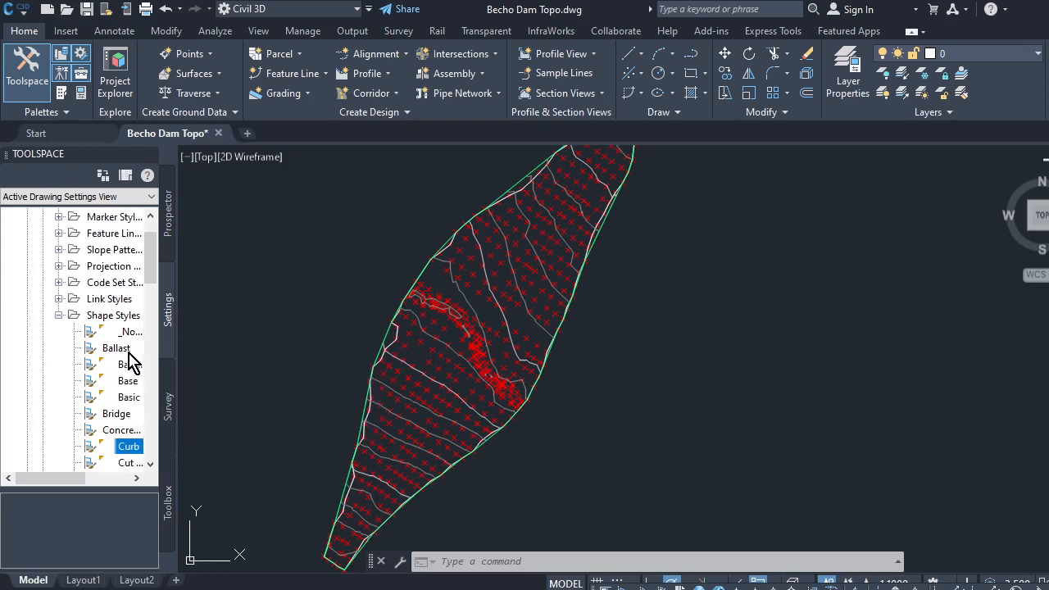
pyautogui.scroll(1, 106, 366)
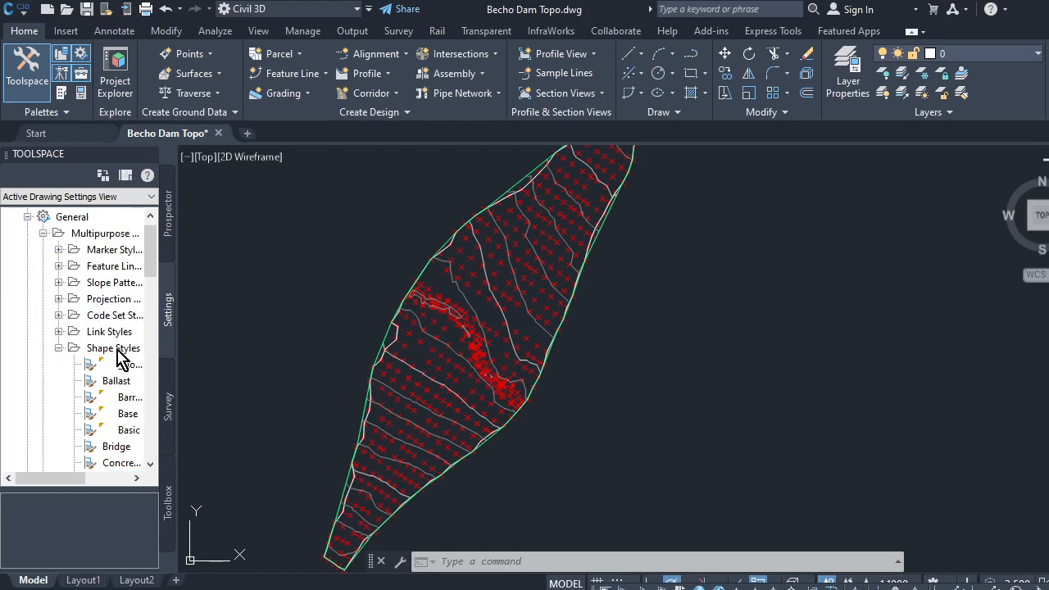
pyautogui.rightClick(118, 348)
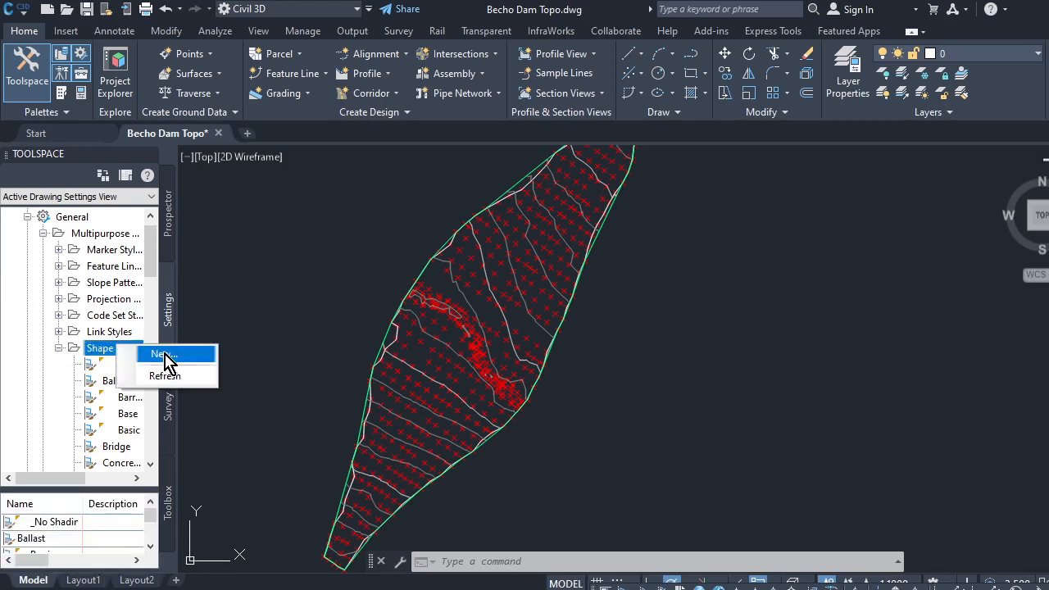
pyautogui.click(94, 344)
pyautogui.rightClick(94, 343)
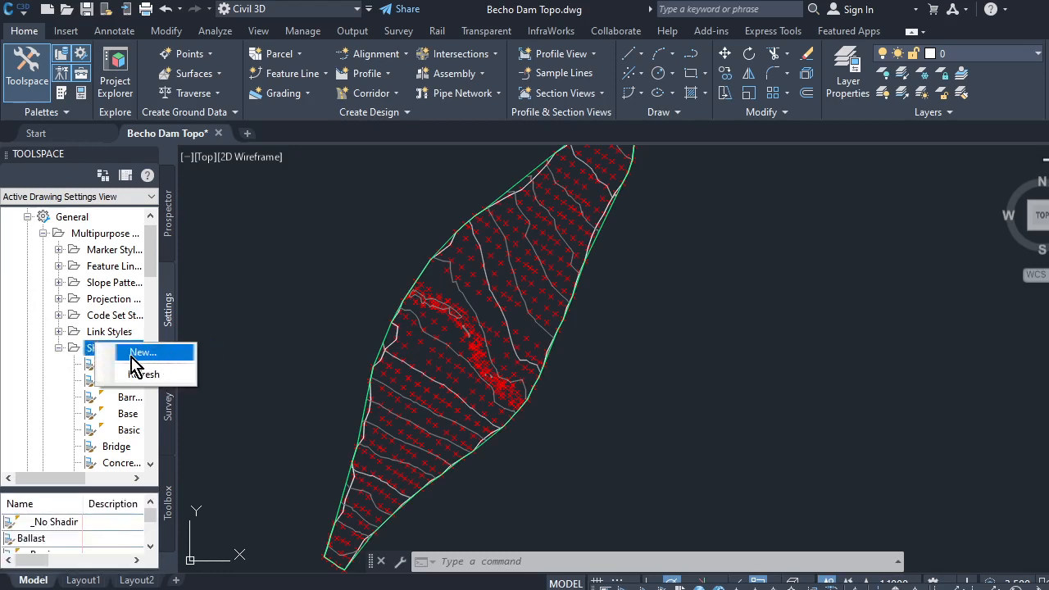